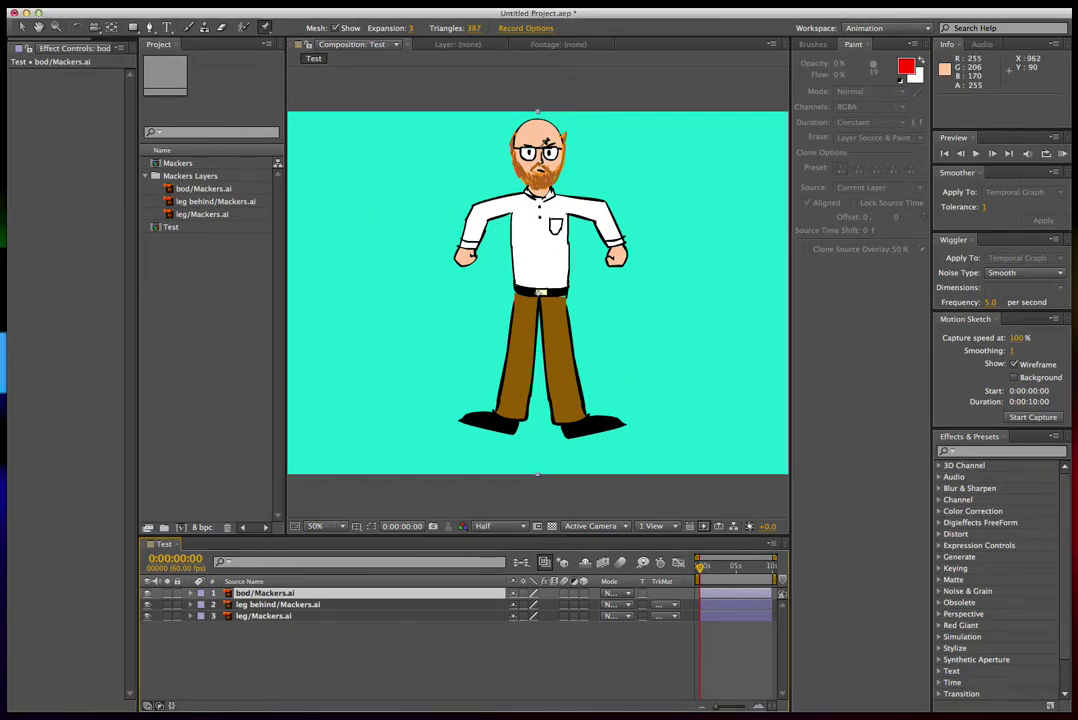
left_click(252, 606)
left_click(253, 614)
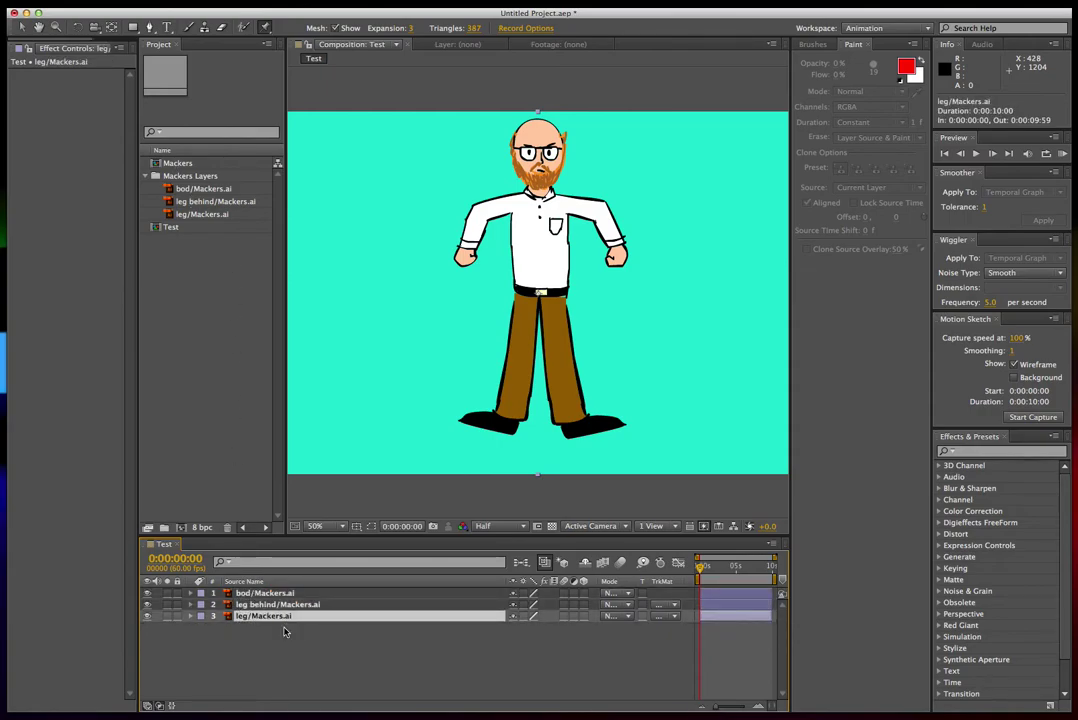
left_click(265, 593)
left_click(270, 606)
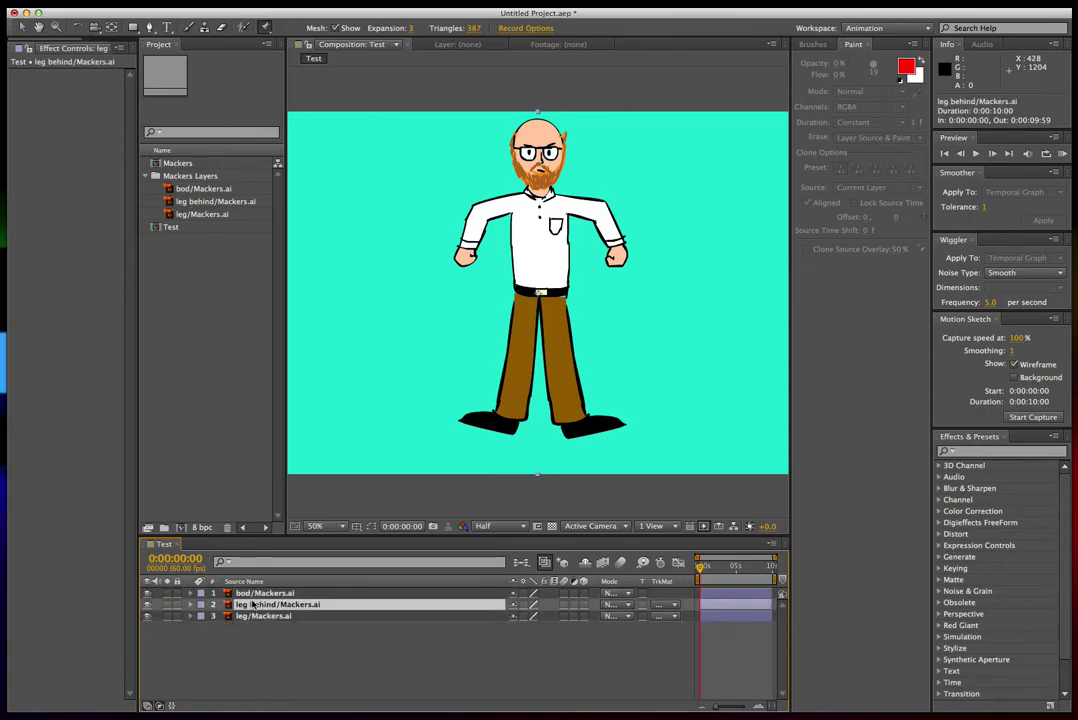
left_click_drag(253, 604, 287, 622)
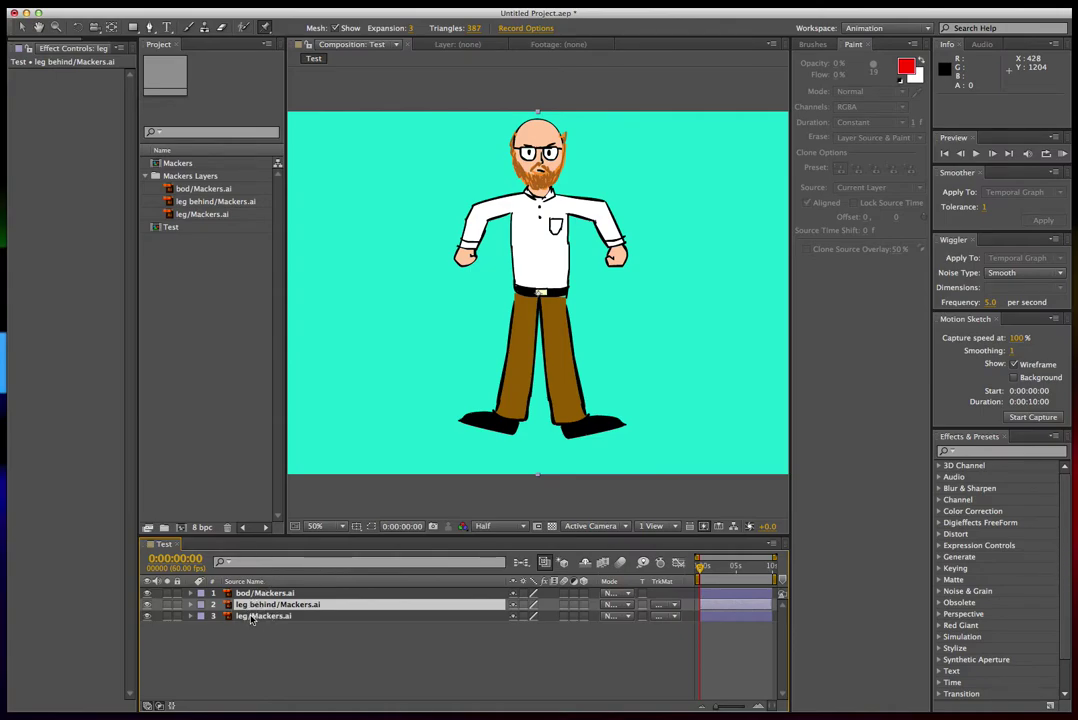
mouse_move(252, 620)
left_mouse_down()
mouse_move(252, 590)
mouse_move(253, 624)
left_mouse_up()
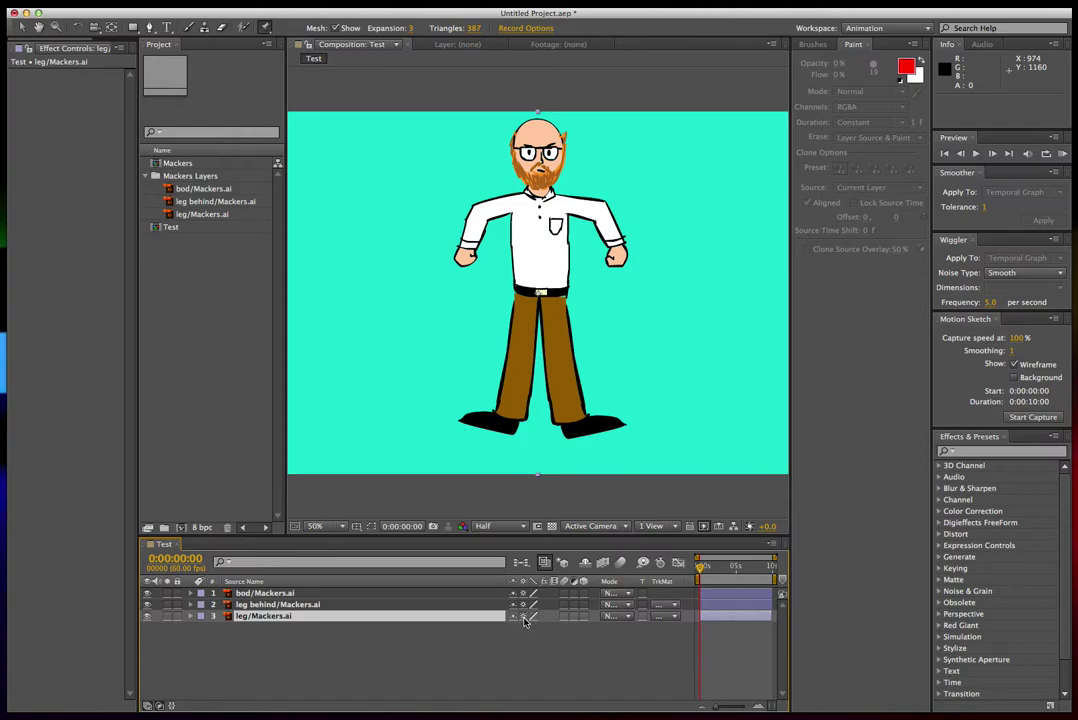
Add Puppet pins to the top of the head and both sides of the waist on the bod/Mackers.ai layer
left_click(294, 593)
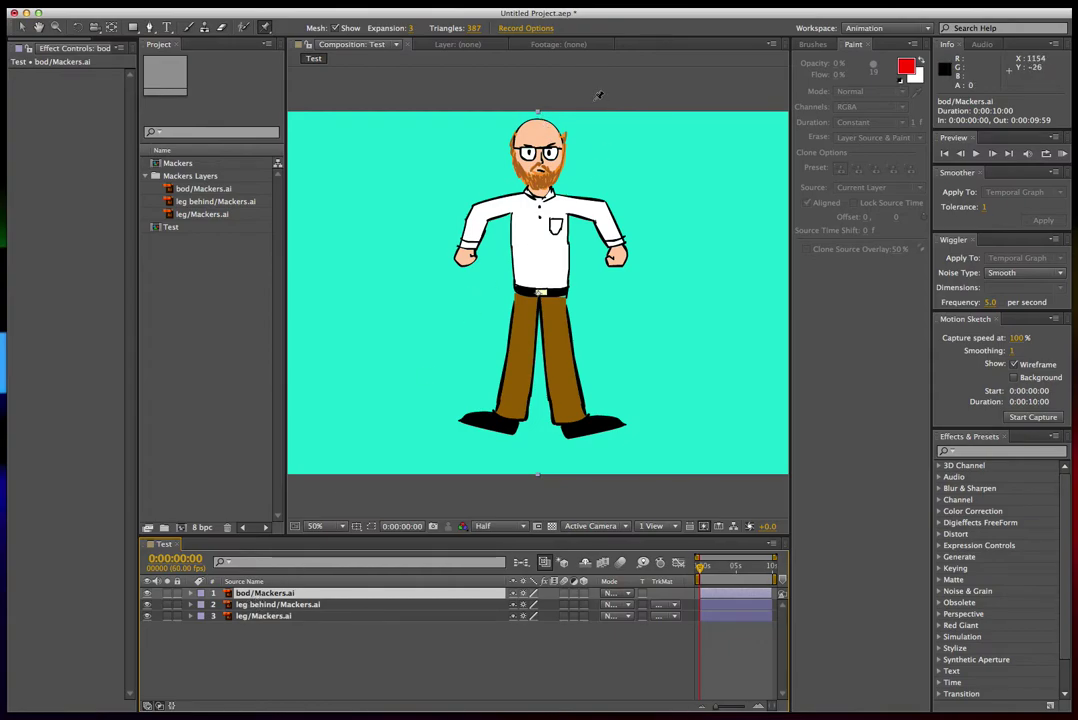
left_click(541, 121)
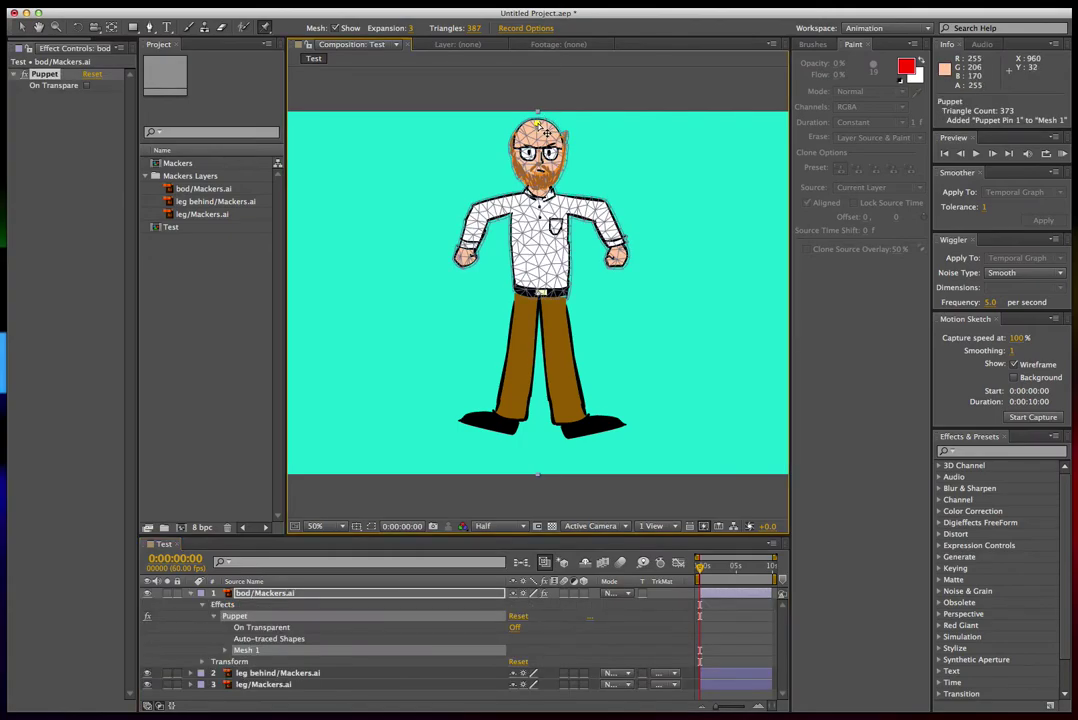
left_click(546, 131)
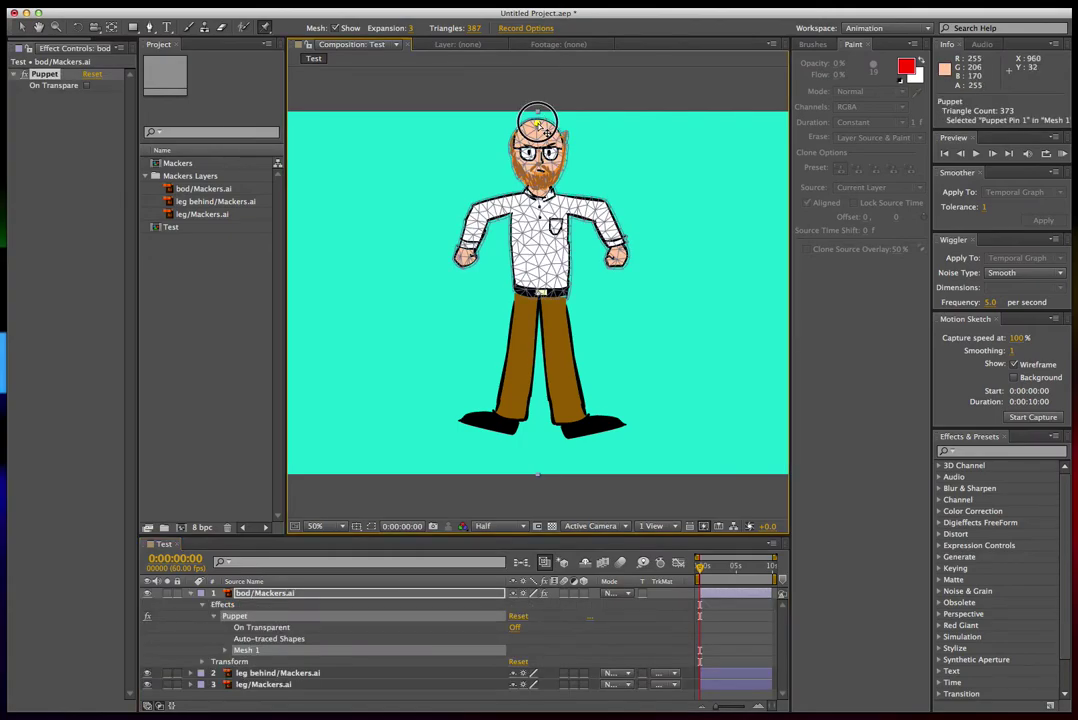
mouse_move(546, 131)
left_mouse_down()
mouse_move(568, 130)
mouse_move(502, 131)
mouse_move(490, 160)
mouse_move(532, 118)
mouse_move(580, 110)
mouse_move(540, 130)
mouse_move(545, 112)
mouse_move(537, 130)
left_mouse_up()
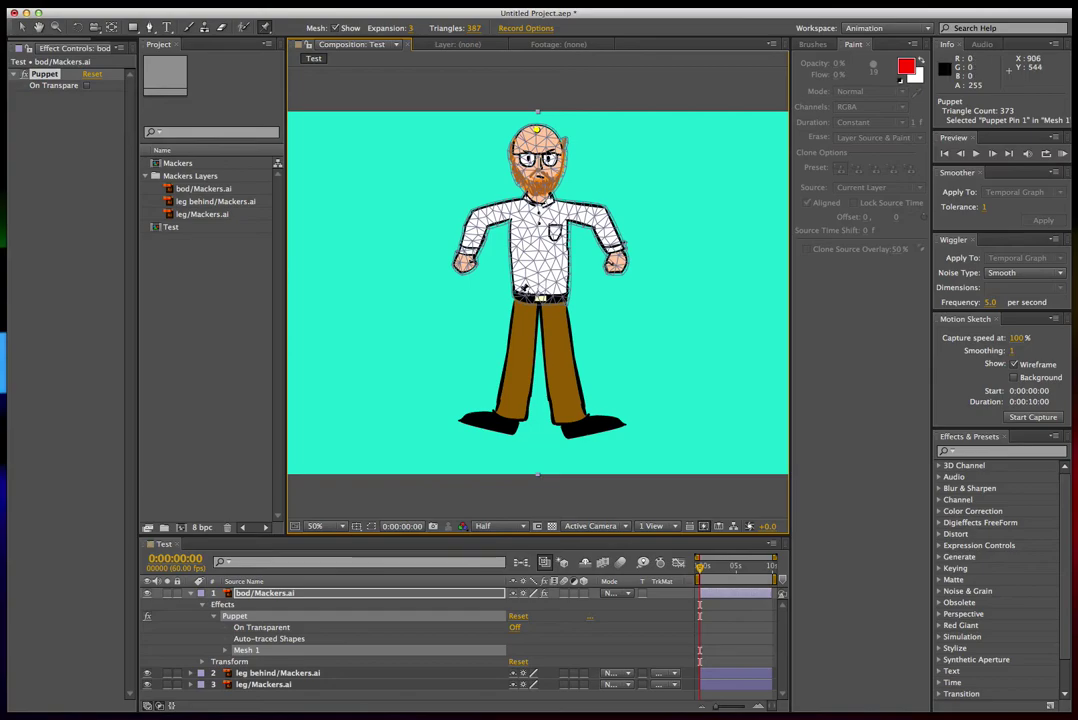
left_click(519, 293)
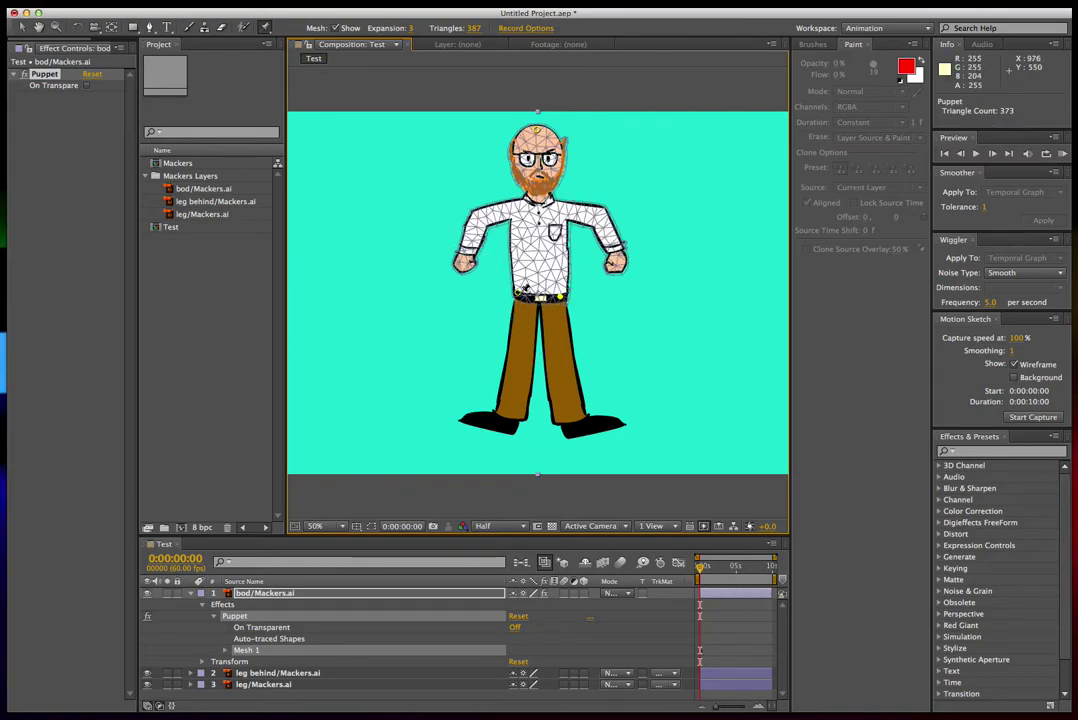
Move the head pin from side to side to test the upper-body bend, leaving the figure upright
left_click(540, 129)
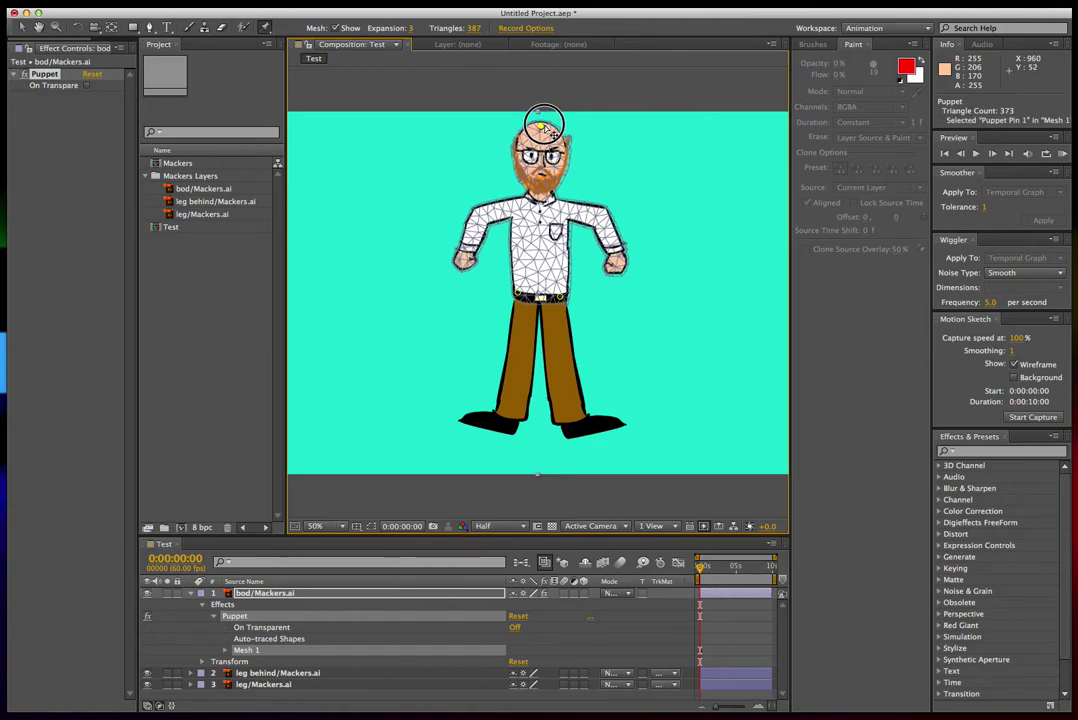
mouse_move(552, 130)
left_mouse_down()
mouse_move(565, 135)
mouse_move(536, 136)
left_mouse_up()
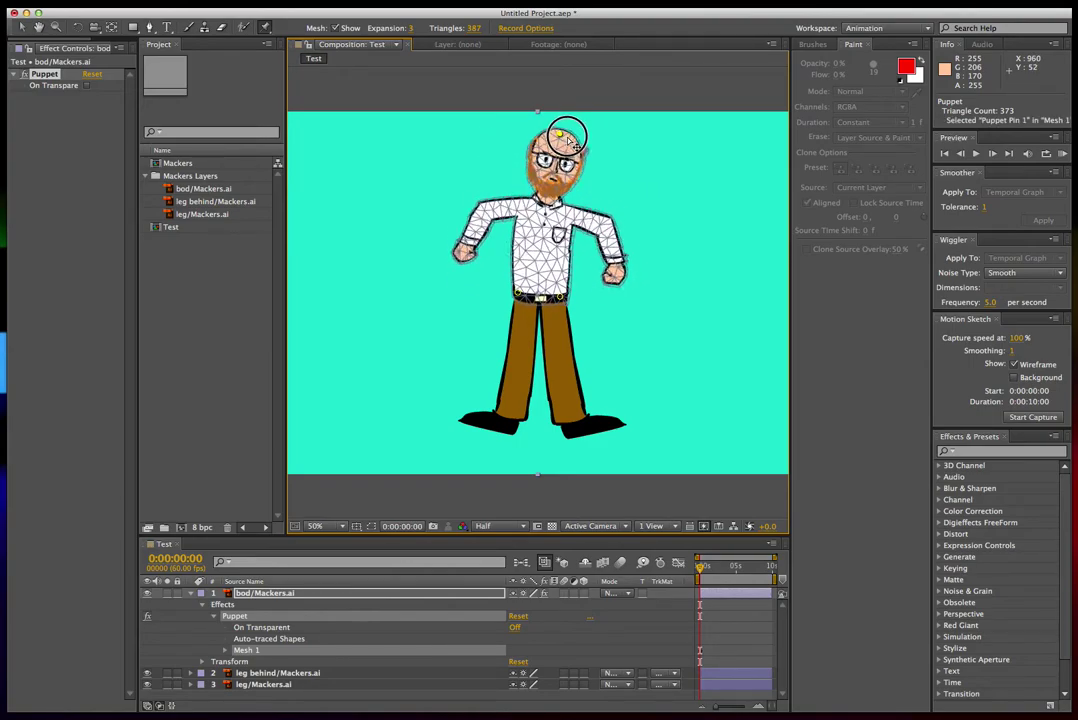
left_click_drag(578, 136, 568, 130)
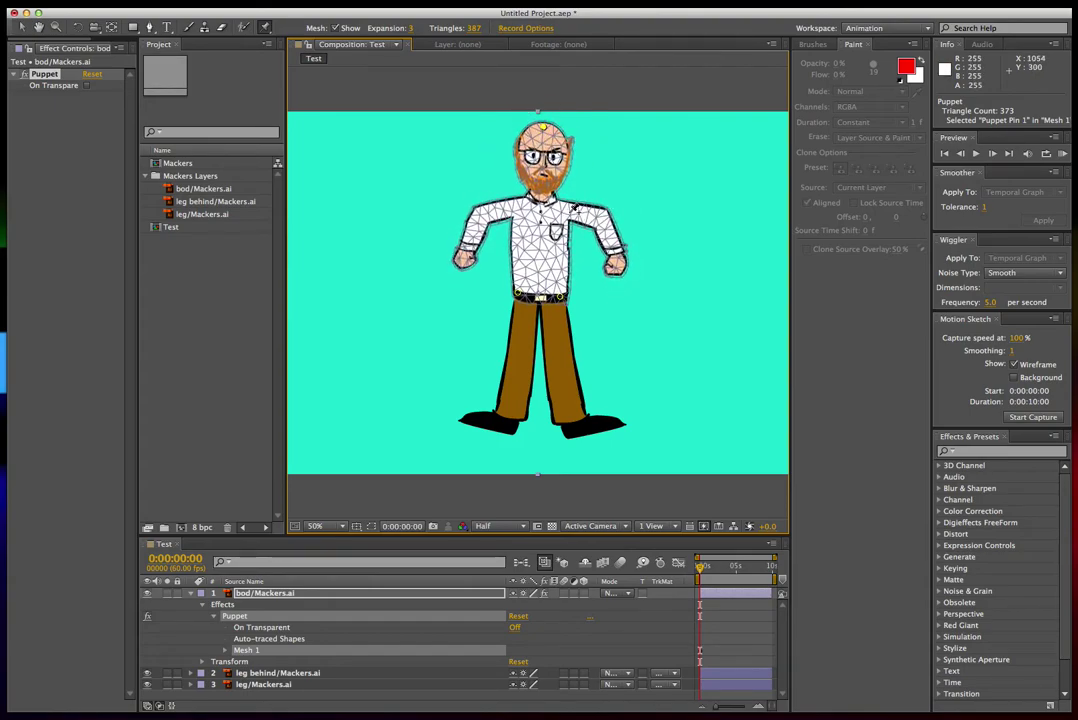
Add Puppet pins at both shoulders and both elbows, and shift the pocket-side elbow pin slightly inward
left_click(568, 211)
left_click(512, 208)
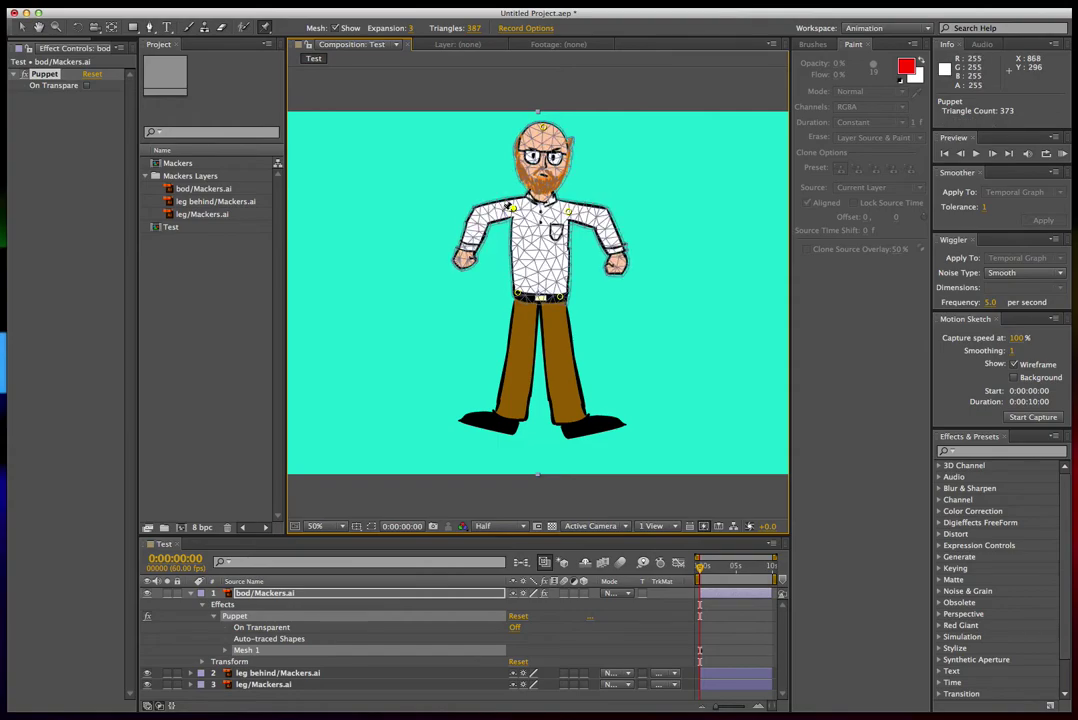
left_click(480, 214)
left_click(604, 214)
mouse_move(611, 228)
left_mouse_down()
mouse_move(603, 252)
mouse_move(562, 256)
mouse_move(604, 230)
mouse_move(558, 265)
mouse_move(537, 229)
mouse_move(597, 262)
mouse_move(601, 212)
left_mouse_up()
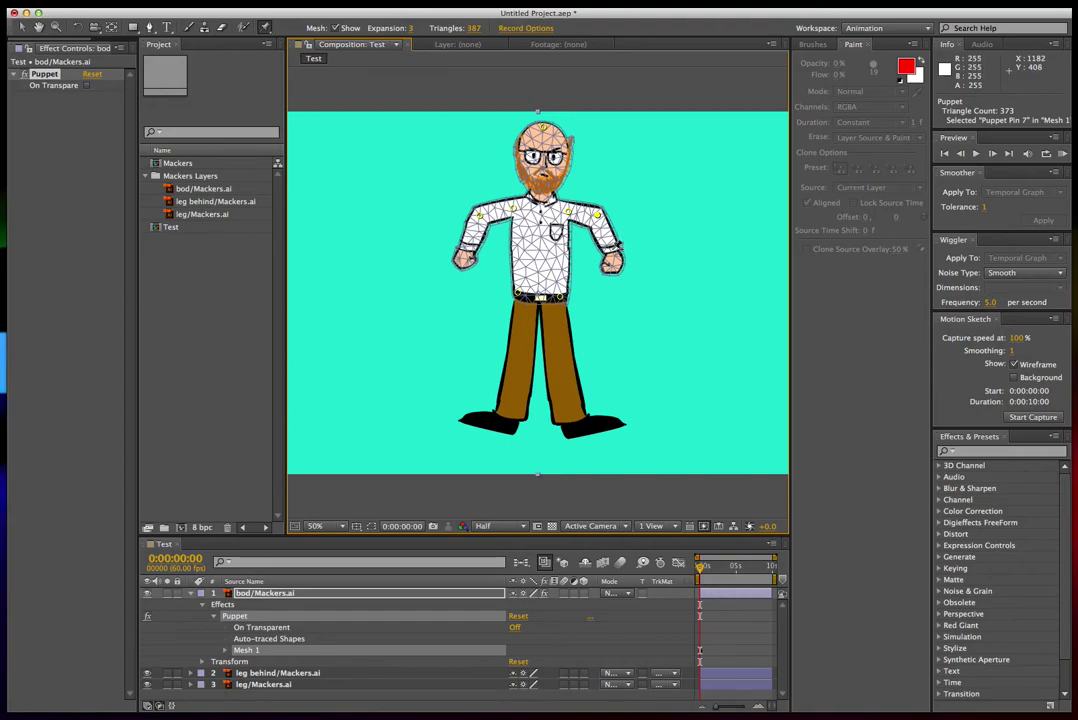
Pin the wrist and fist of the pocket-side arm, and move the wrist pin to test the forearm bend
left_click(612, 250)
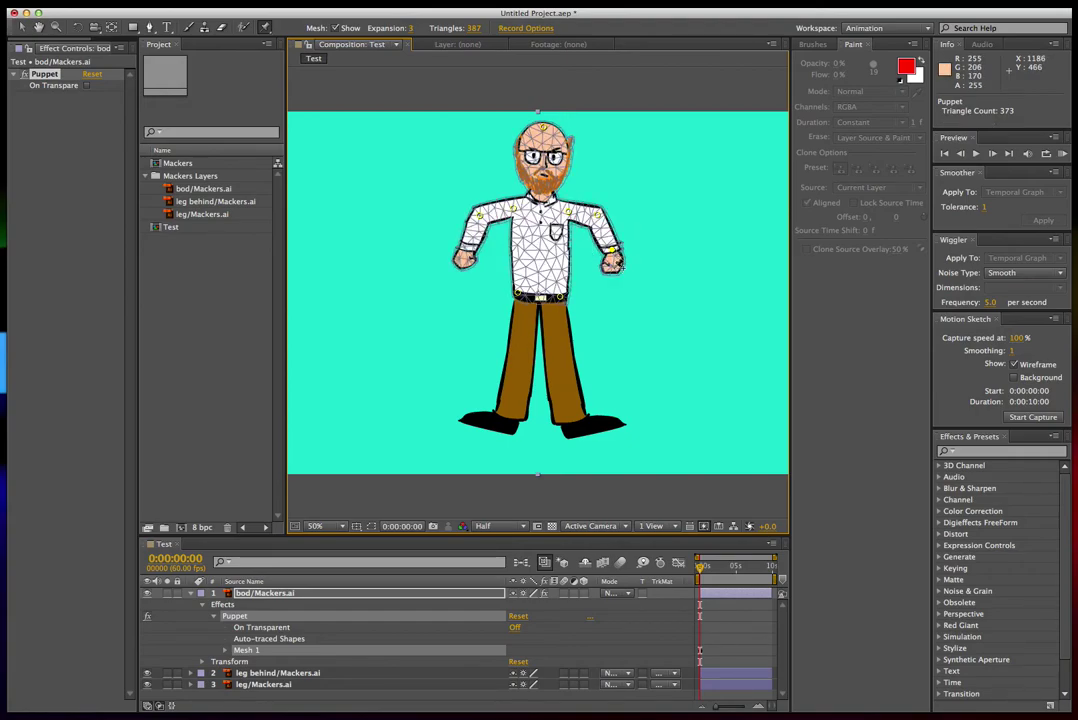
left_click(611, 269)
left_click_drag(613, 275, 621, 241)
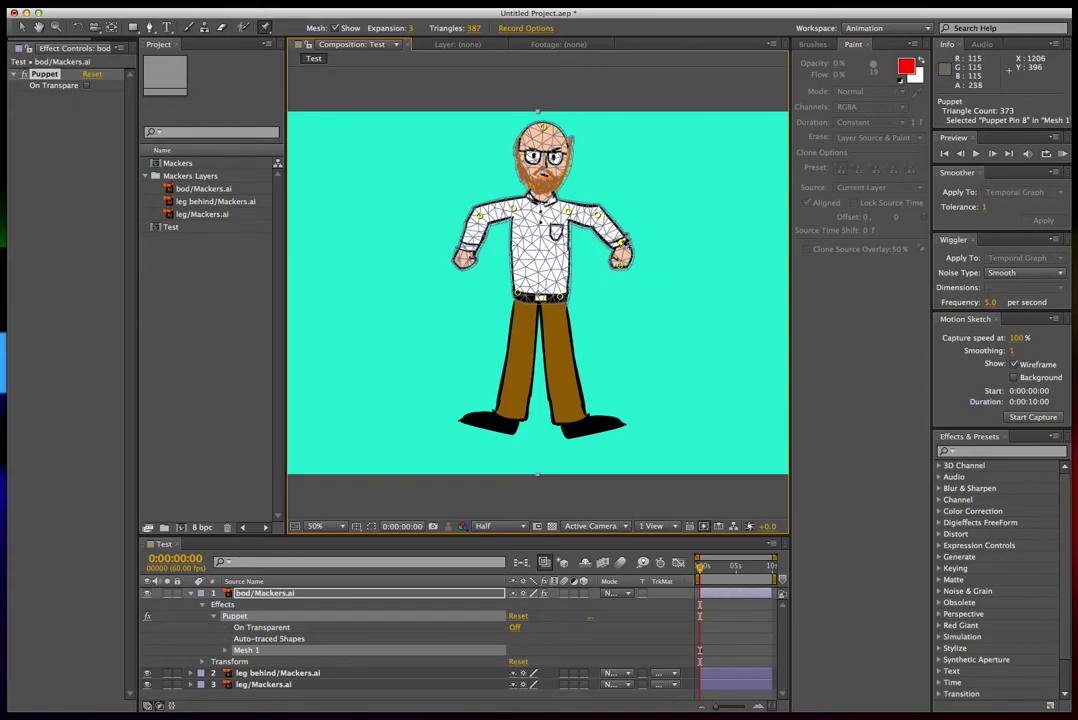
mouse_move(621, 242)
left_mouse_down()
mouse_move(611, 271)
mouse_move(616, 252)
left_mouse_up()
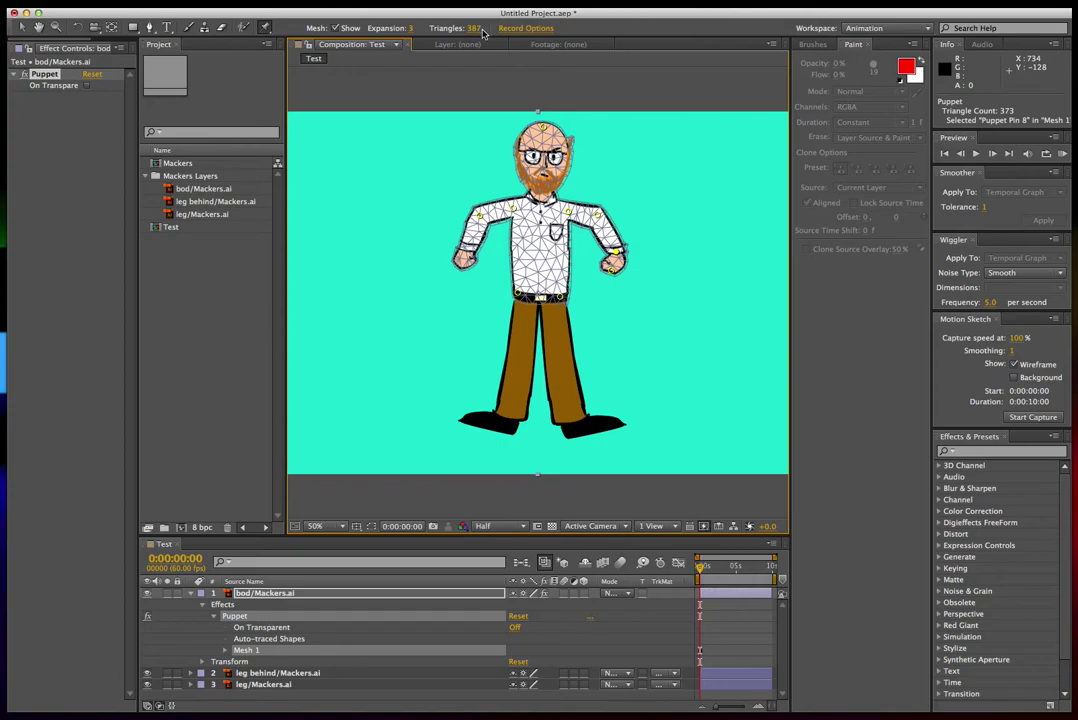
Toggle the puppet mesh display off and back on, and pin the wrist and fist of the arm opposite the pocket
left_click(334, 28)
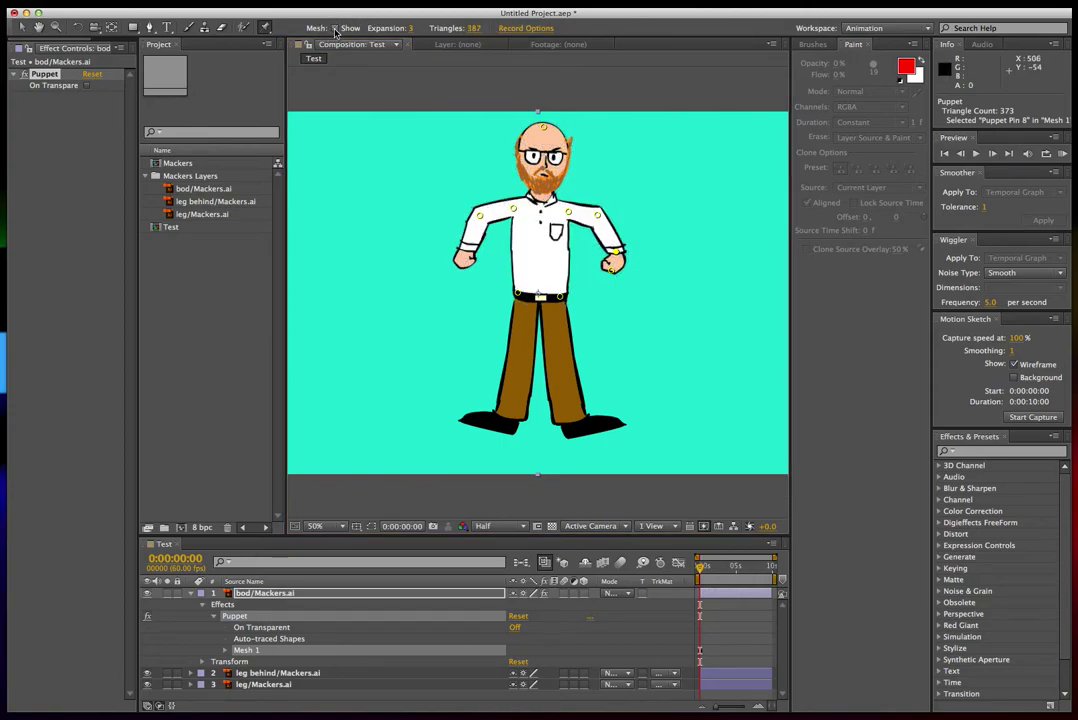
left_click(336, 28)
left_click(335, 28)
left_click(335, 28)
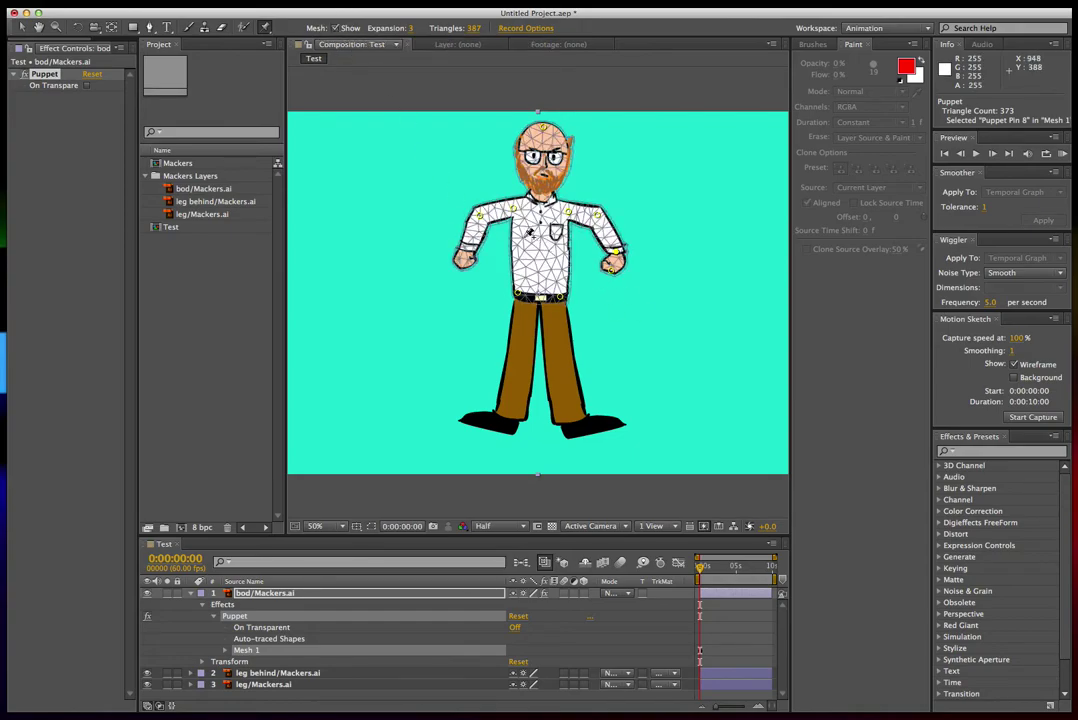
left_click(463, 253)
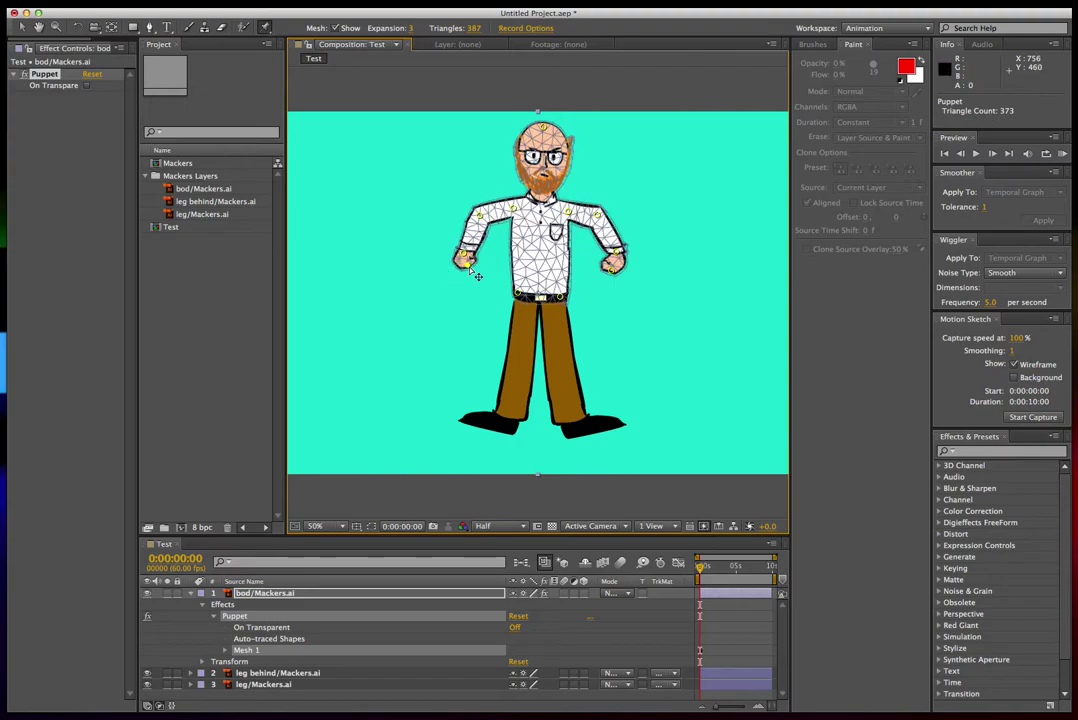
Use the Puppet Overlap tool to place overlap points near the armpit and elbow of the arm opposite the pocket
left_click(266, 31)
left_click_drag(266, 34, 323, 42)
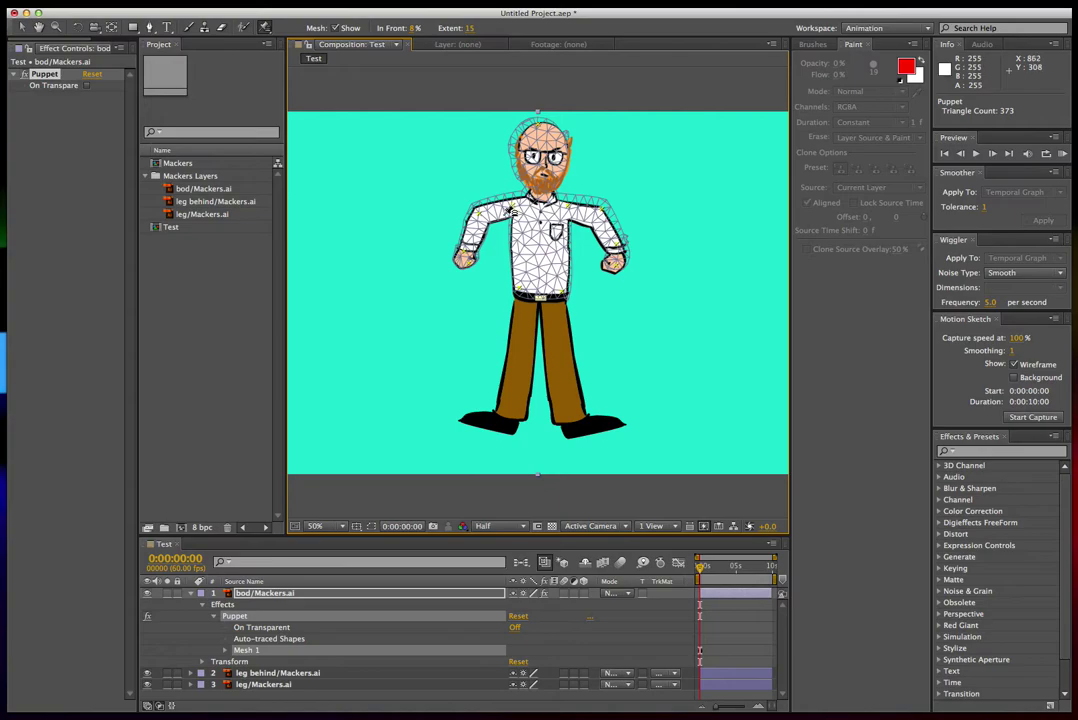
left_click(483, 219)
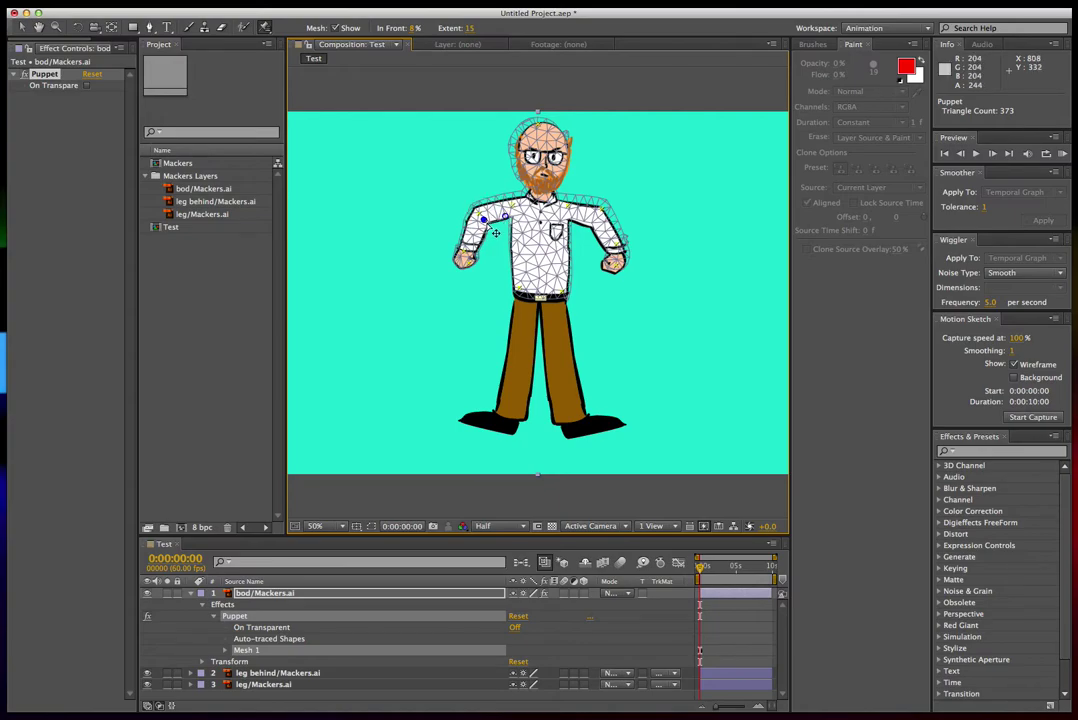
left_click(520, 214)
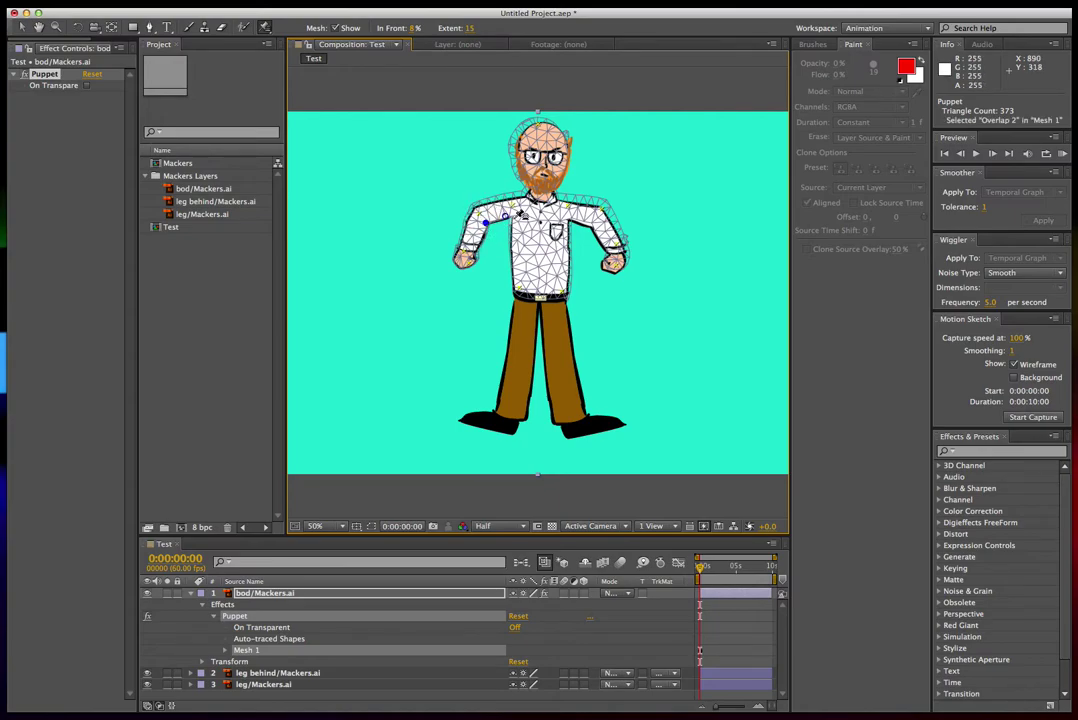
Add a third overlap point between the armpit and elbow points on the upper arm opposite the pocket
key("period")
key("period")
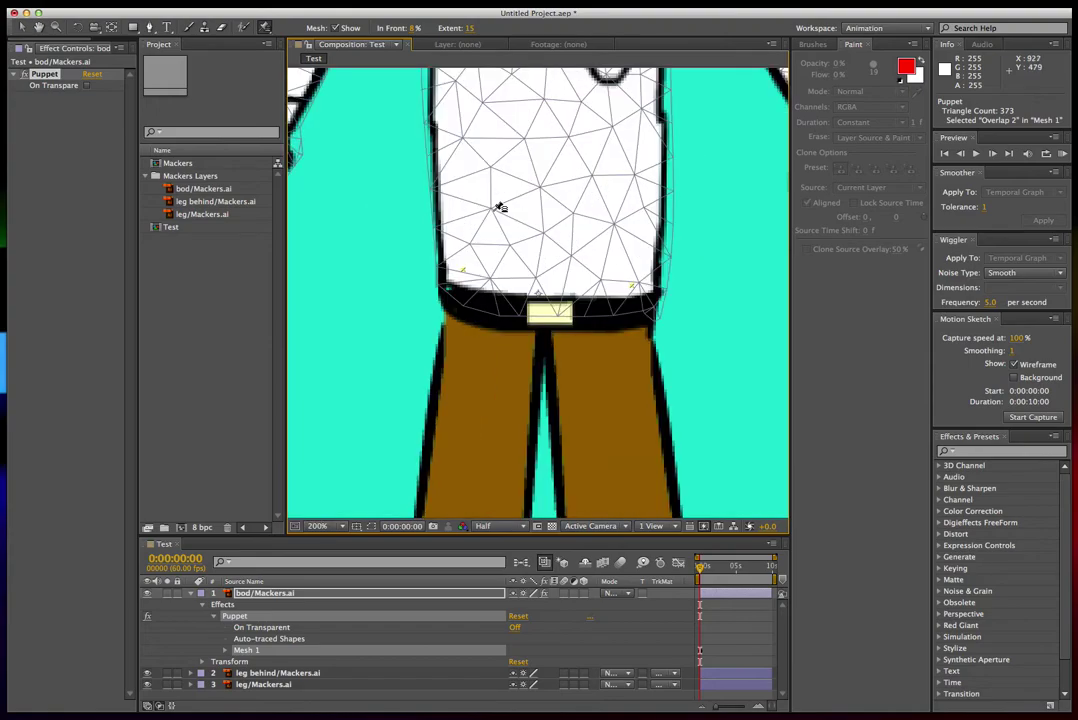
scroll(409, 161, "down", 4)
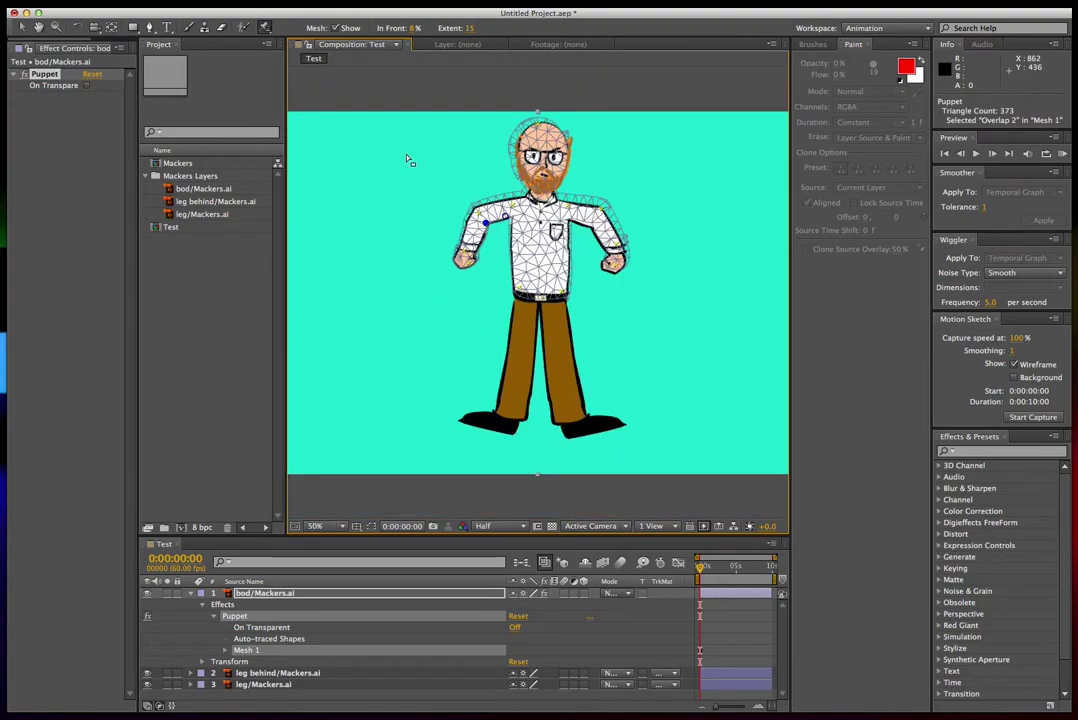
left_click(38, 27)
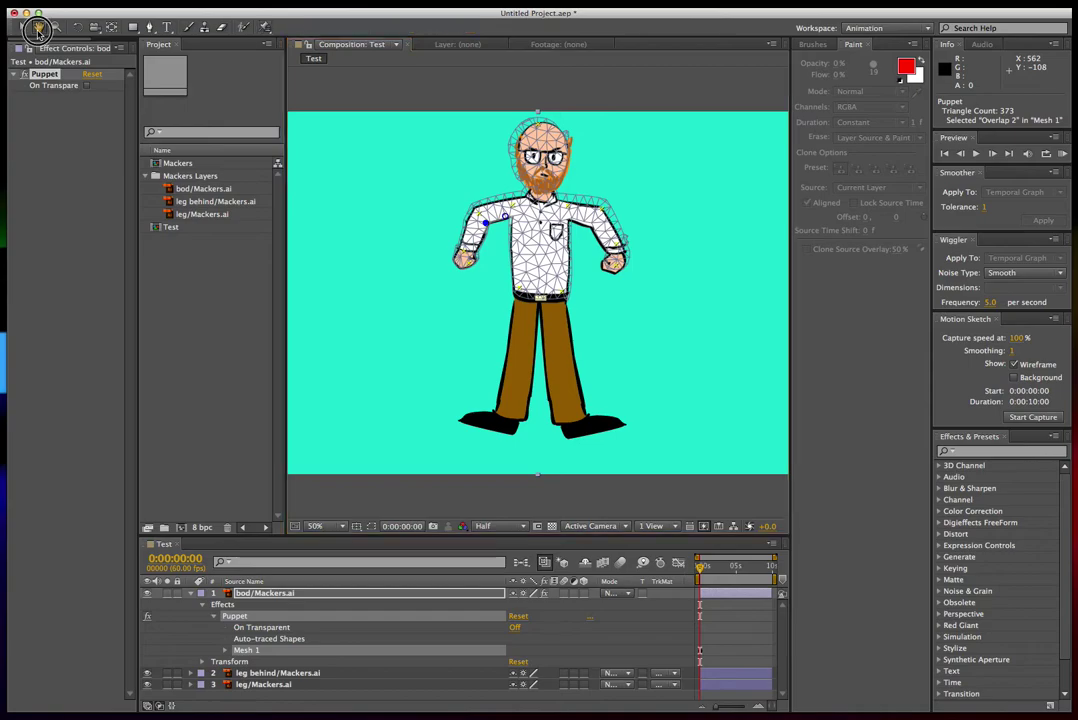
left_click_drag(458, 211, 454, 269)
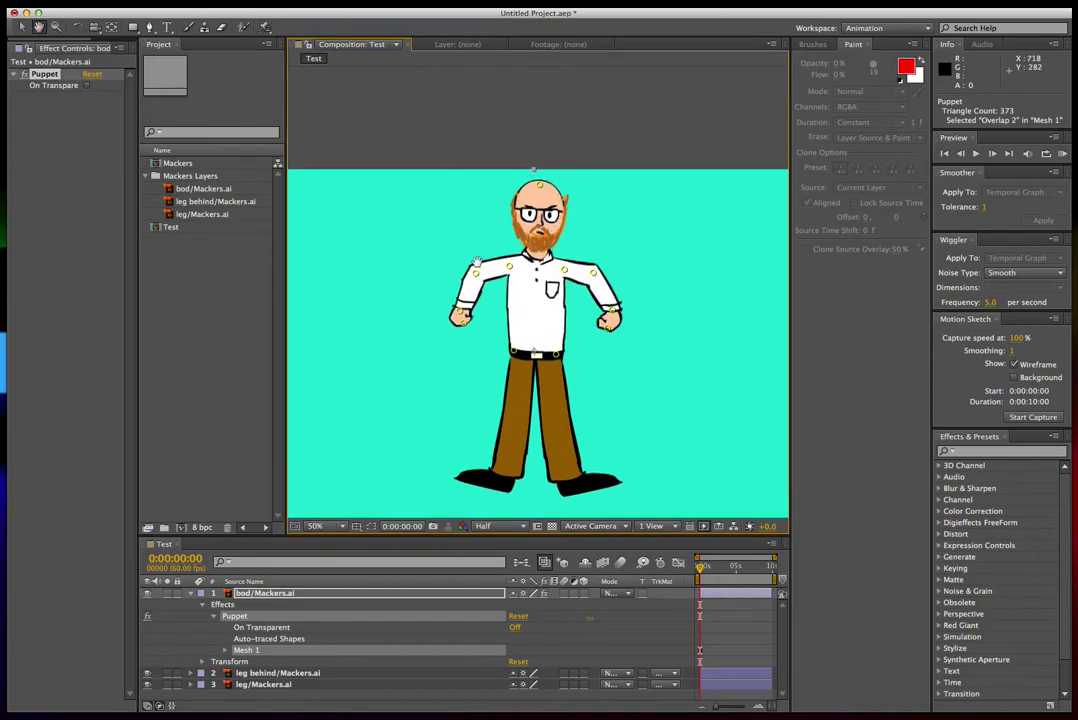
scroll(477, 261, "up", 4)
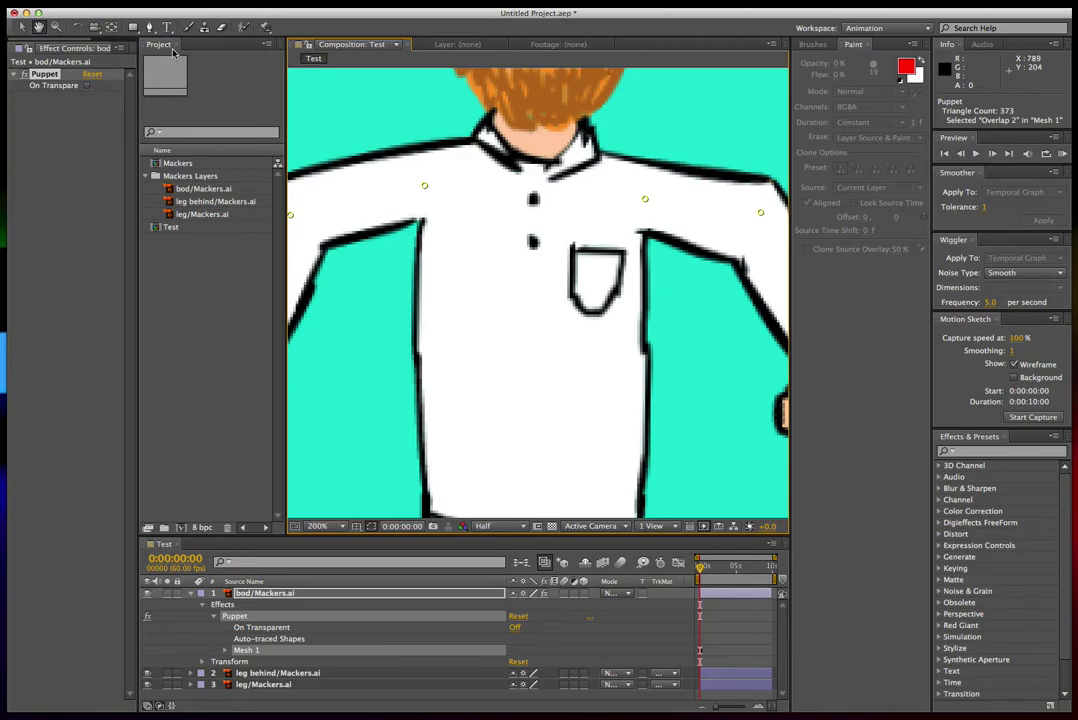
left_click(265, 27)
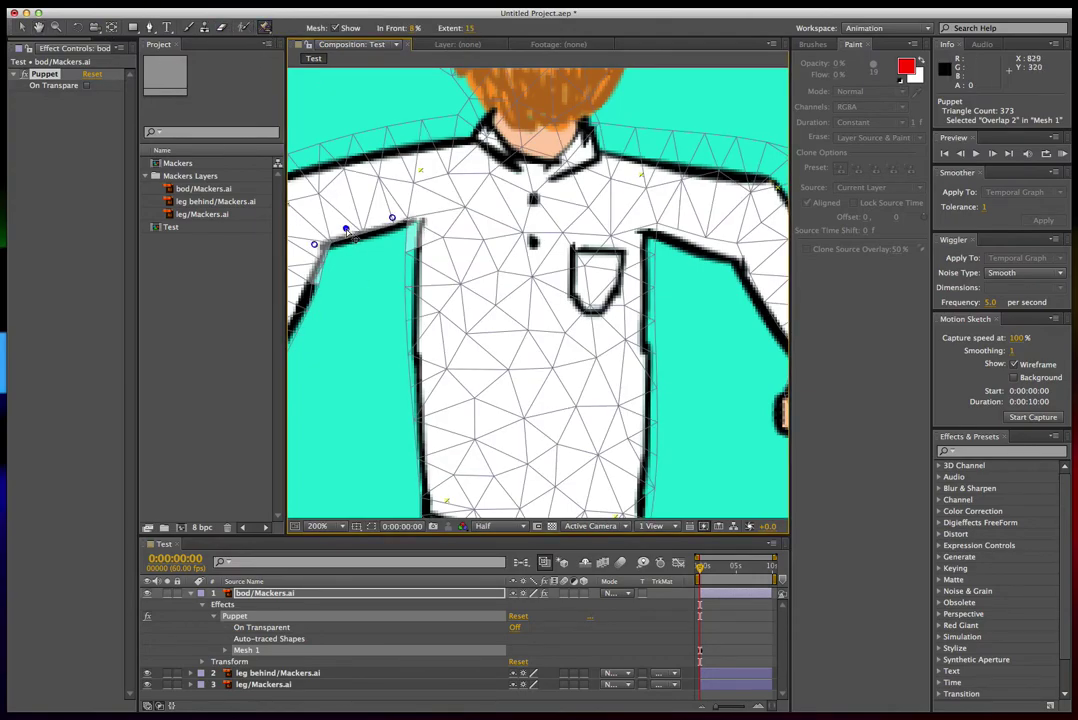
mouse_move(348, 232)
left_mouse_down()
mouse_move(365, 218)
mouse_move(362, 228)
left_mouse_up()
Return to the Puppet Pin tool and reposition the elbow and fist pins of the arm opposite the pocket
left_click_drag(266, 35, 300, 22)
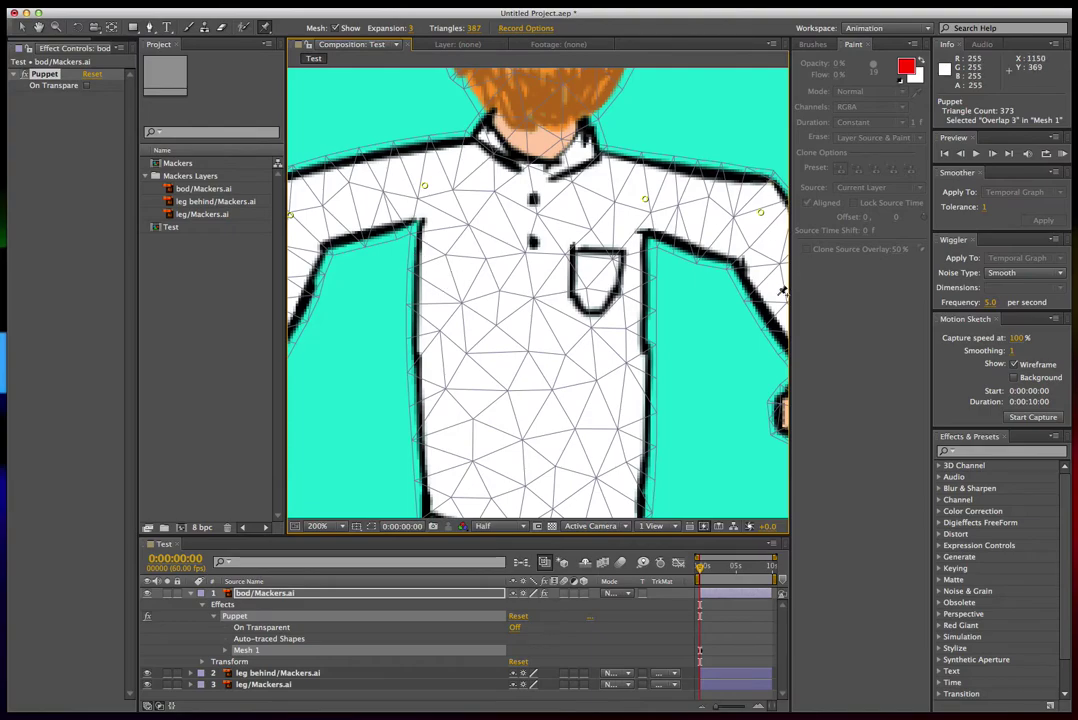
scroll(782, 291, "up", 1)
scroll(782, 291, "down", 3)
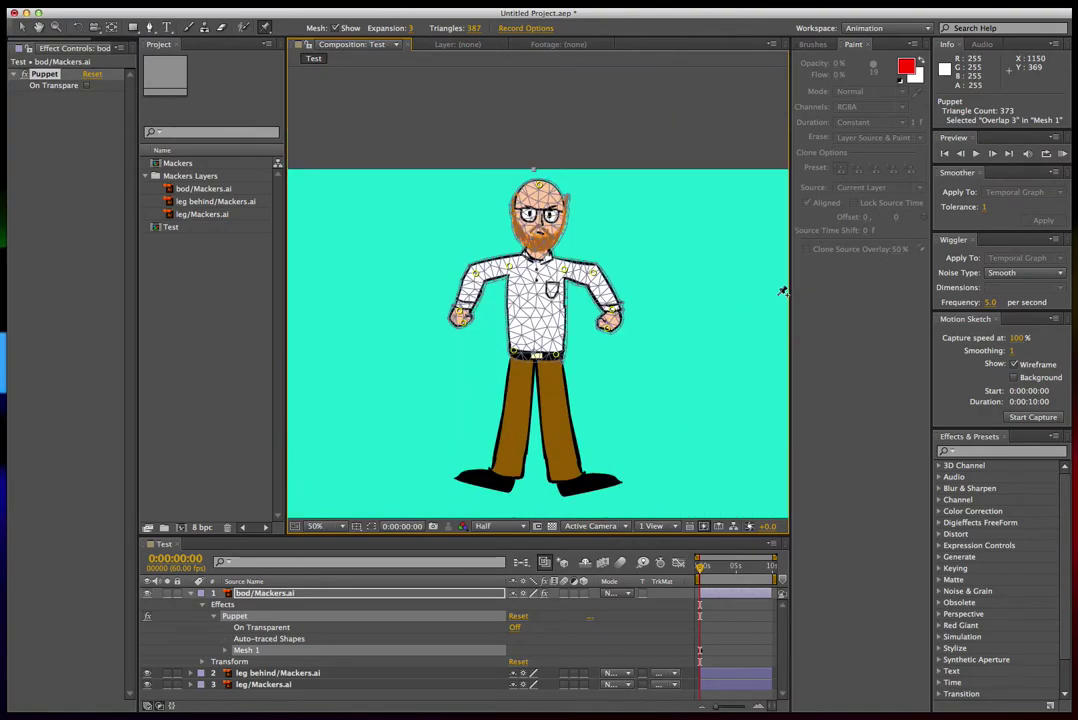
scroll(782, 291, "up", 1)
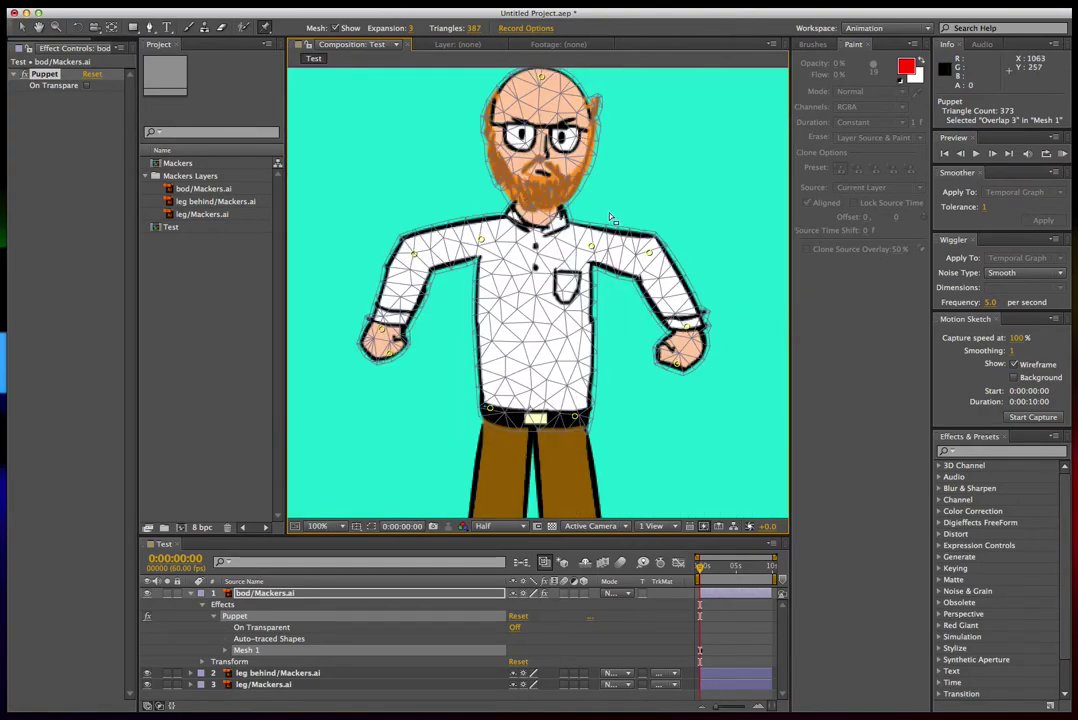
left_click(449, 276)
left_click_drag(449, 276, 401, 266)
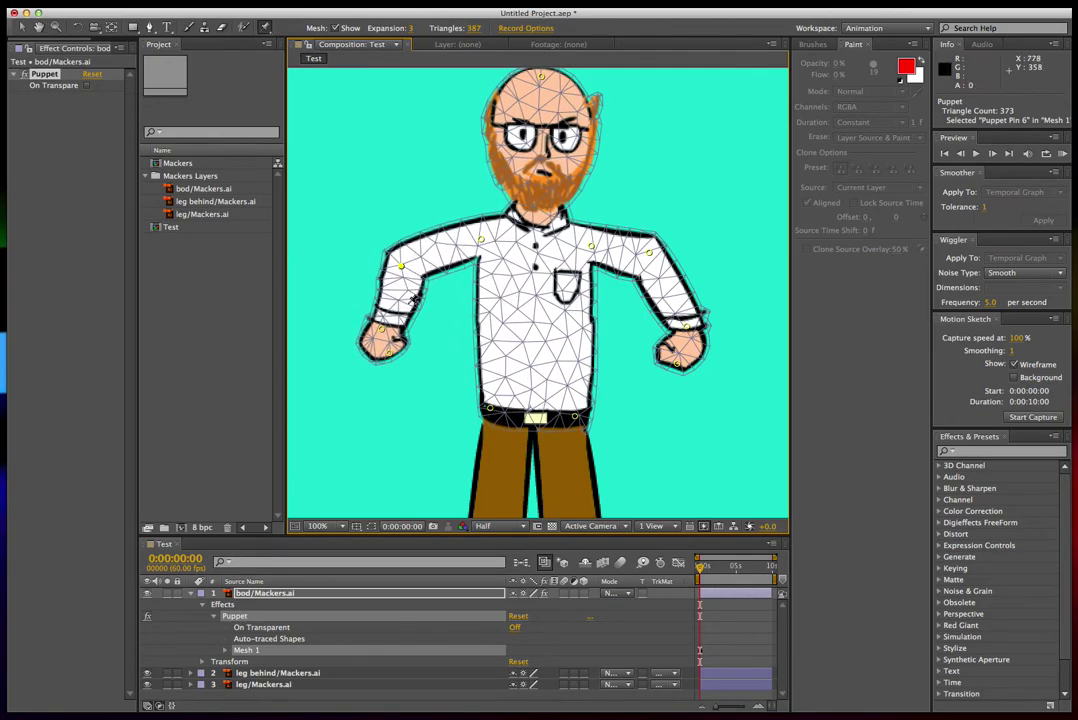
mouse_move(389, 354)
left_mouse_down()
mouse_move(416, 350)
mouse_move(401, 359)
left_mouse_up()
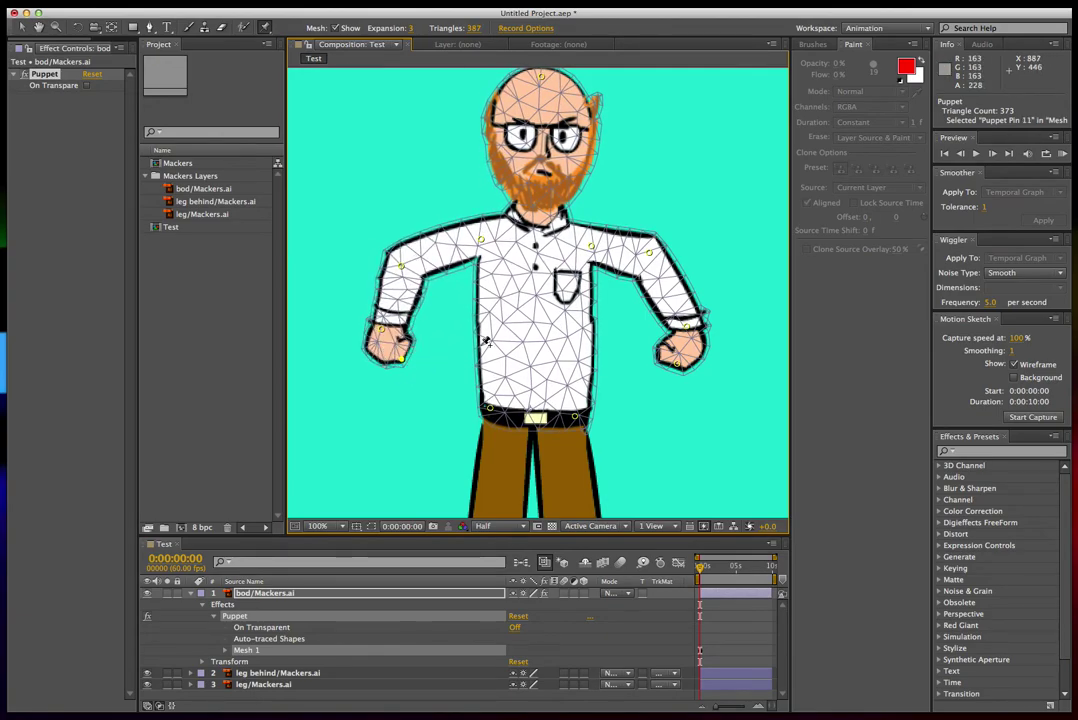
key("comma")
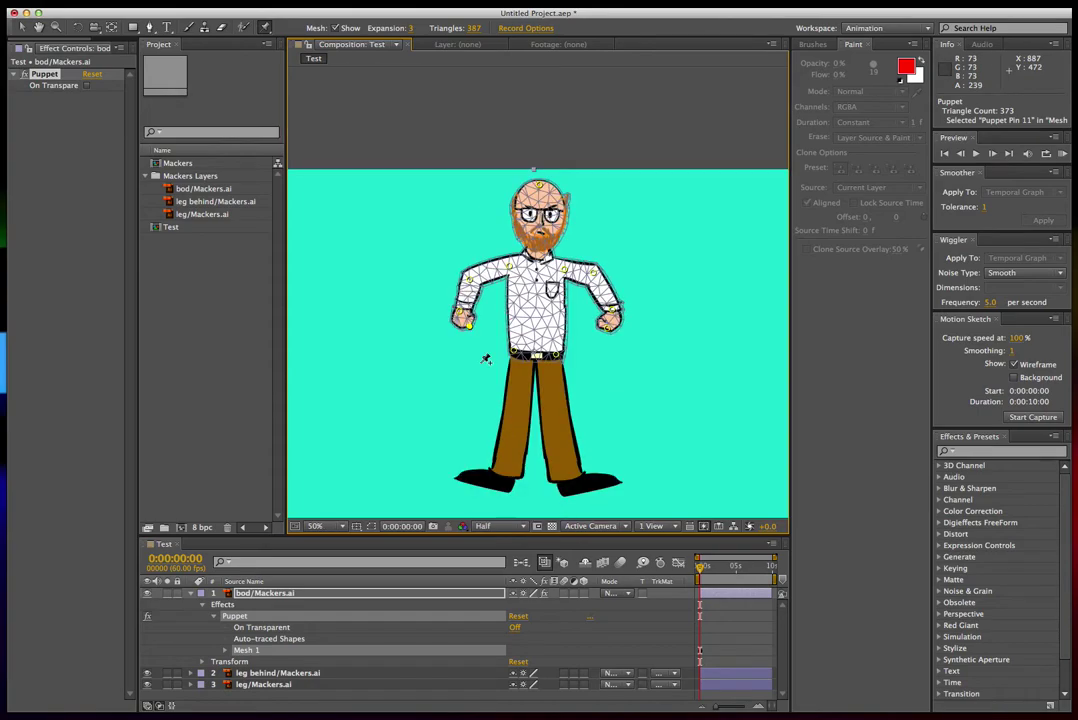
Use the Puppet Starch tool to place a column of four starch points along the shirt's edge opposite the pocket
left_click_drag(266, 30, 319, 62)
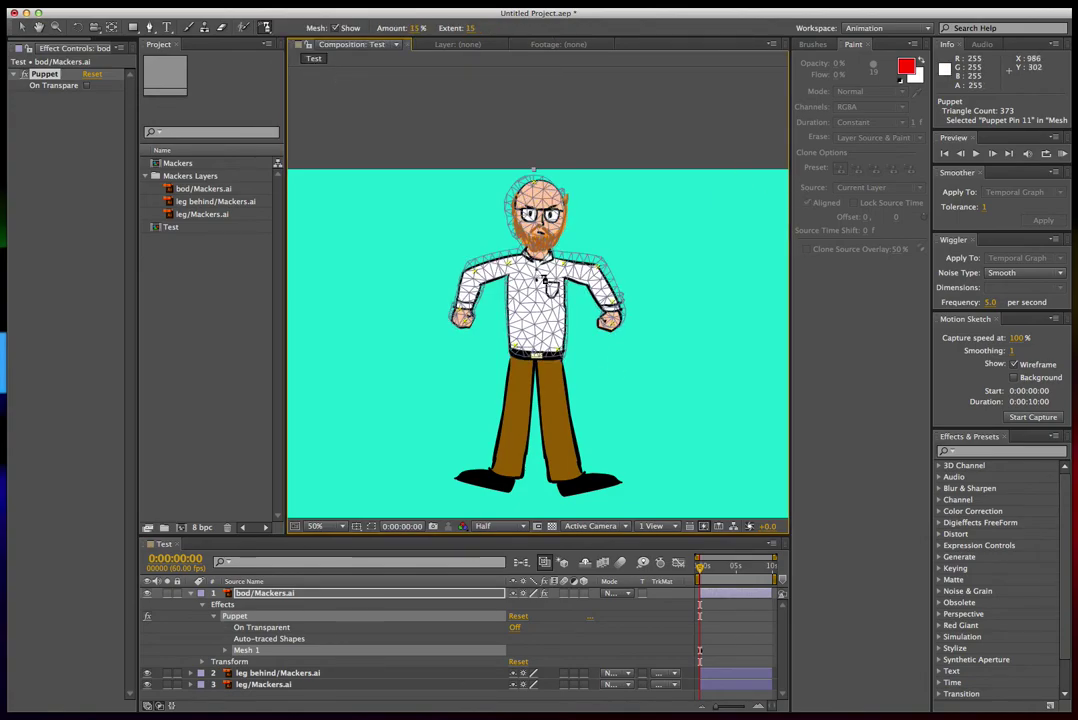
left_click(507, 287)
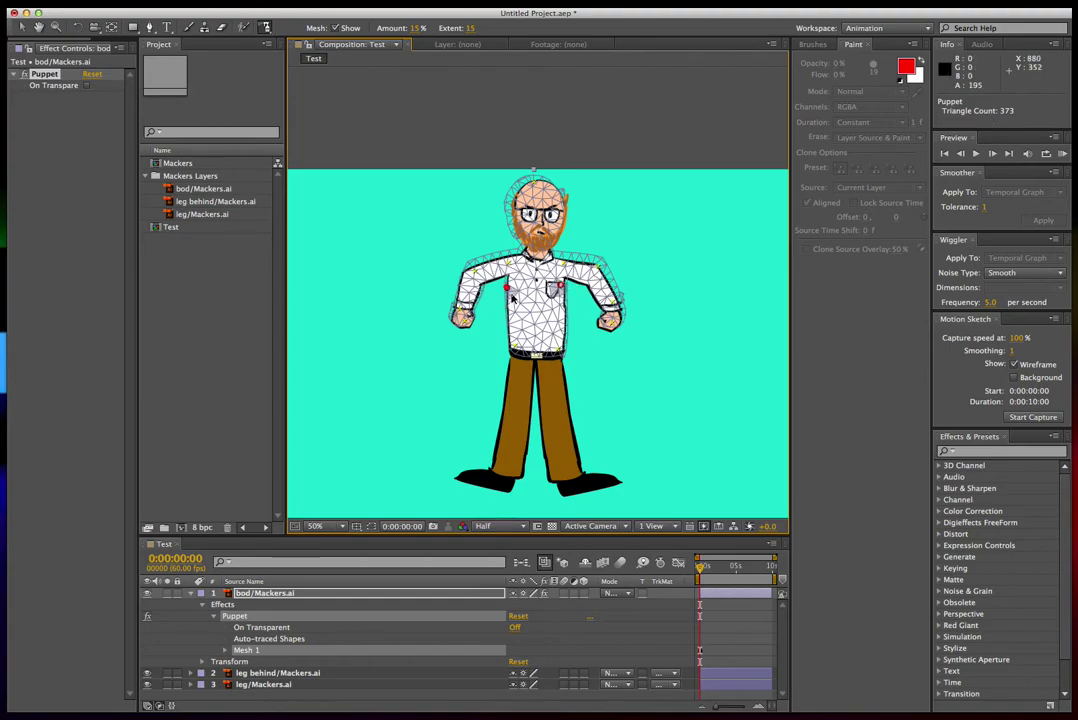
left_click(508, 305)
left_click(509, 321)
left_click(510, 335)
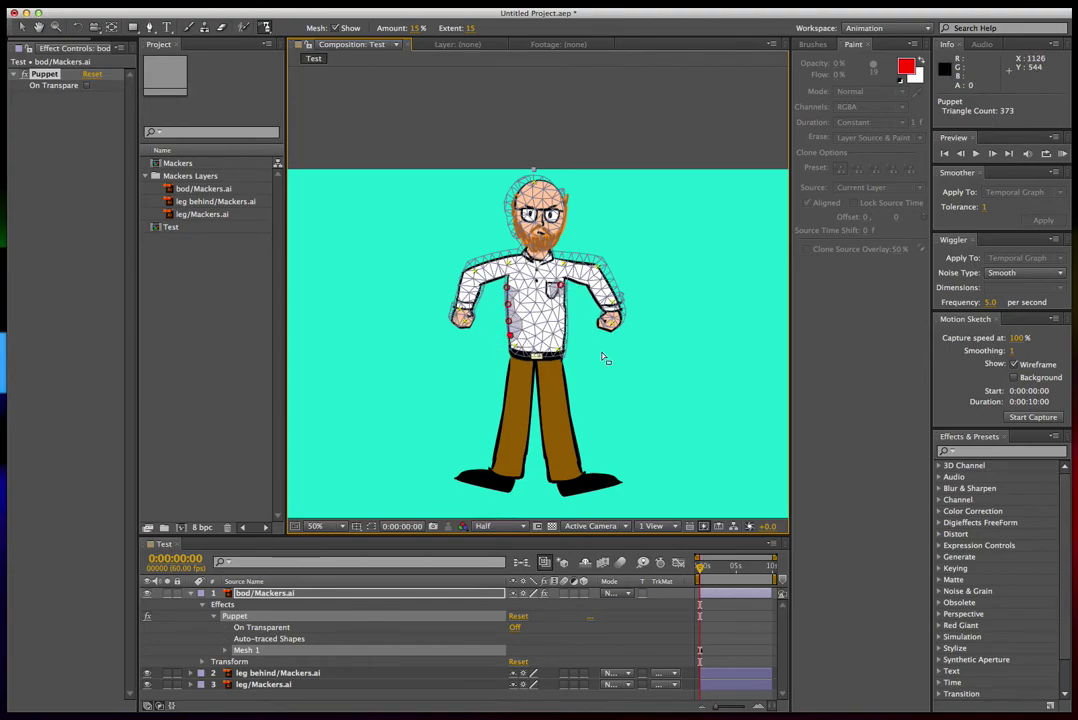
Place further starch points down the shirt's pocket-side edge and nudge the one above the lowest point slightly outward
left_click(561, 303)
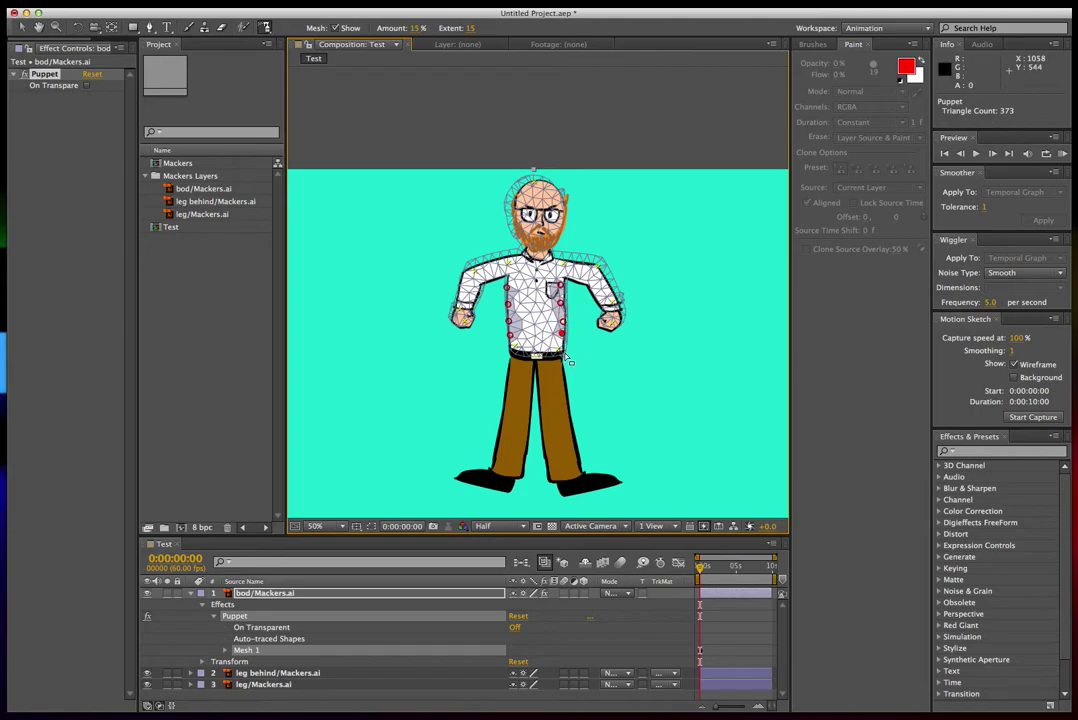
left_click(562, 305)
left_click(564, 321)
left_click_drag(564, 323, 569, 325)
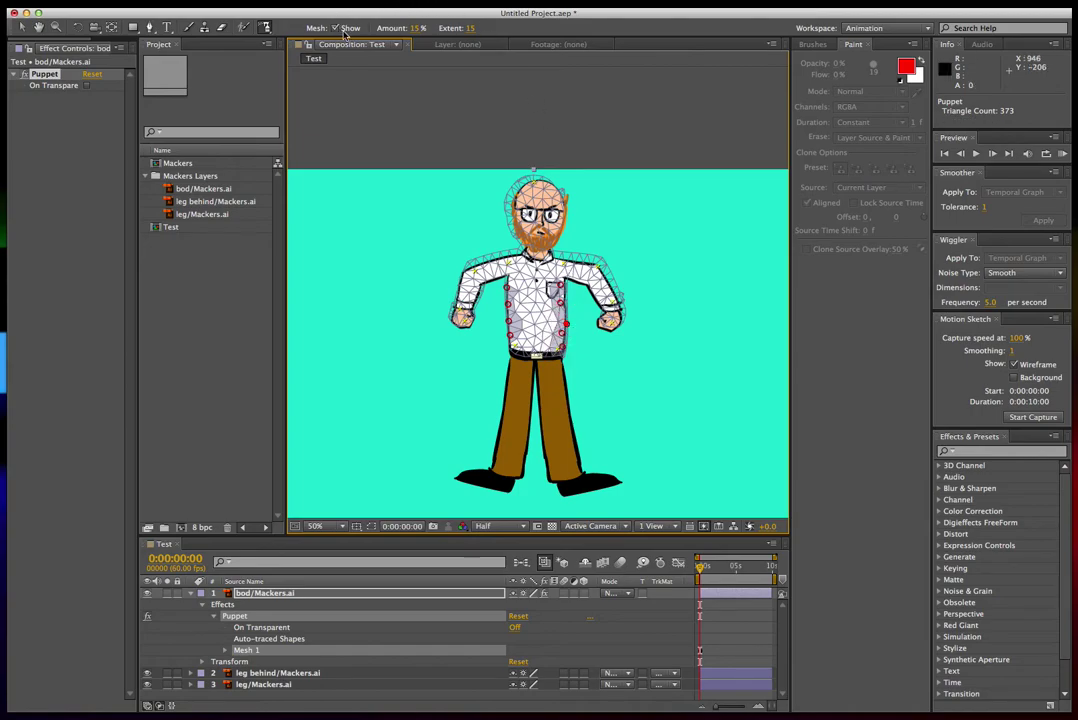
Return to the Puppet Pin tool, lower the head pin slightly and move both elbow pins outward
left_click(266, 27)
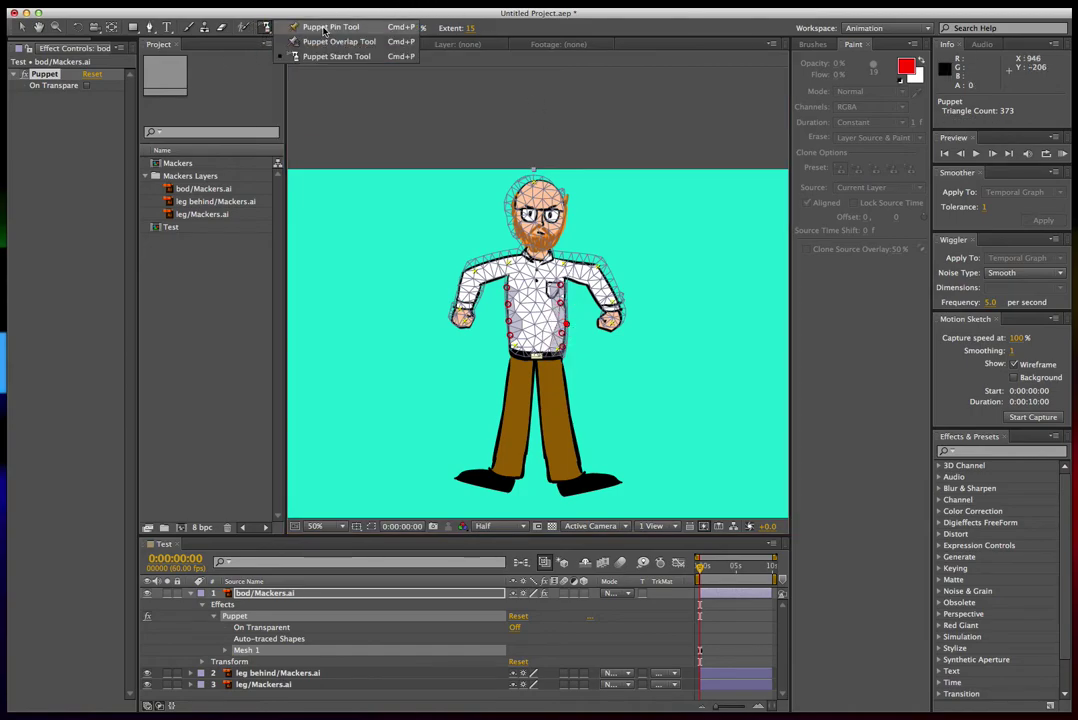
left_click(320, 29)
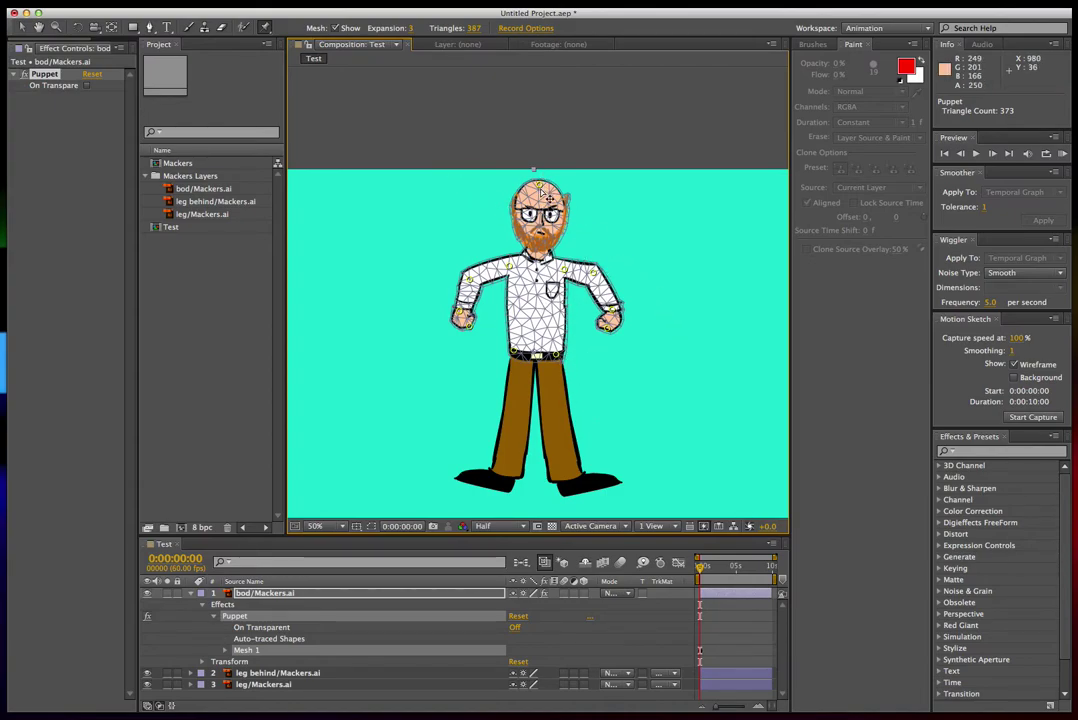
mouse_move(539, 186)
left_mouse_down()
mouse_move(568, 183)
mouse_move(540, 191)
left_mouse_up()
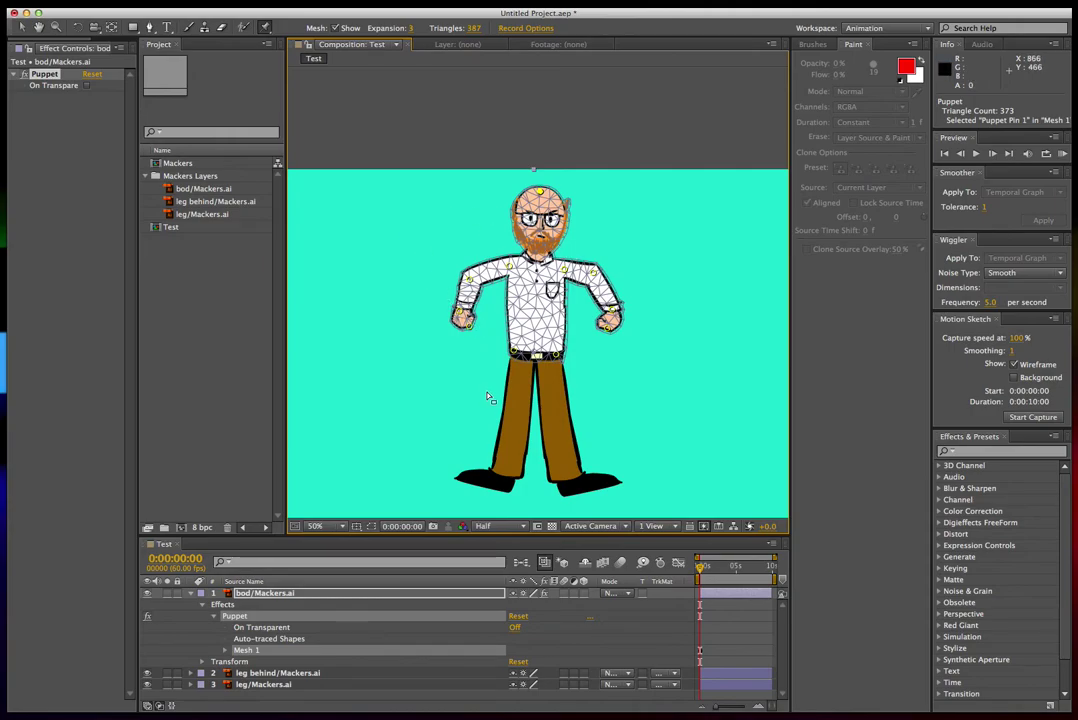
left_click(465, 279)
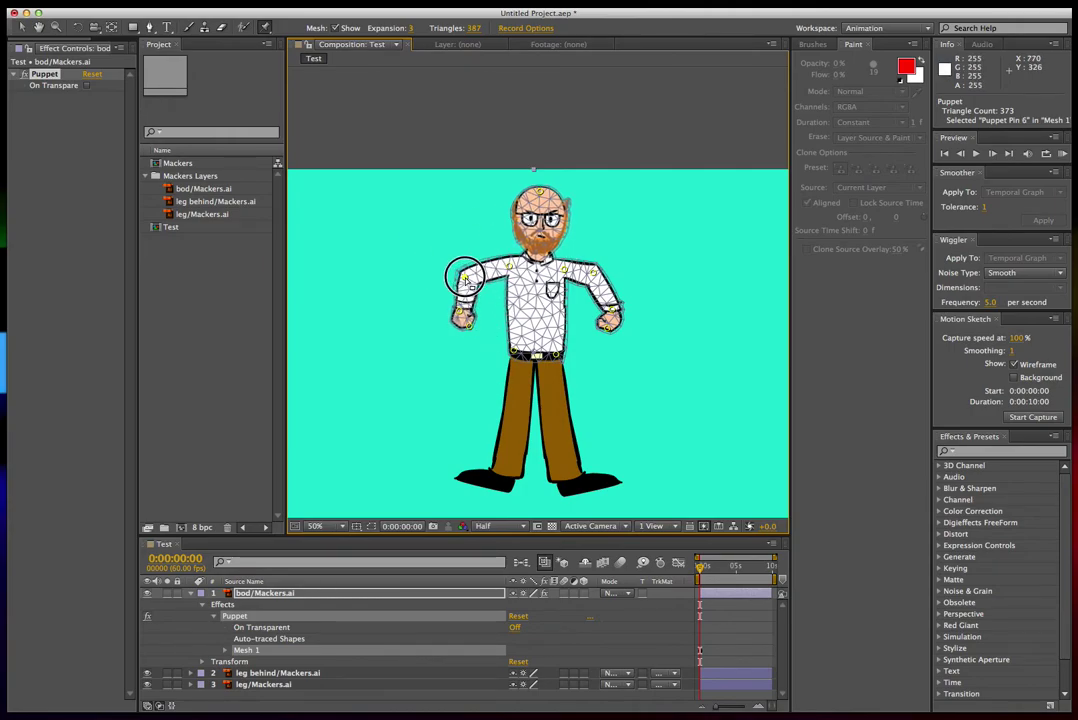
left_click(610, 272)
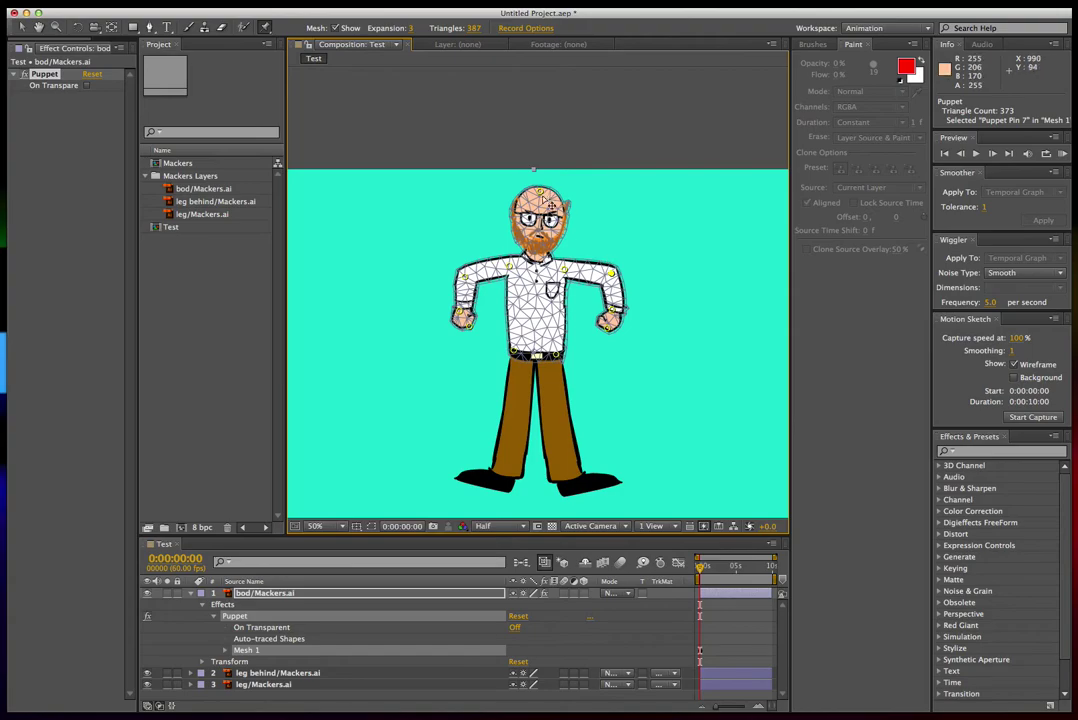
Record a live head movement from 0:00:00:00 by moving the head pin around, and play back the animation
mouse_move(541, 190)
left_mouse_down()
mouse_move(517, 183)
mouse_move(549, 163)
mouse_move(540, 192)
left_mouse_up()
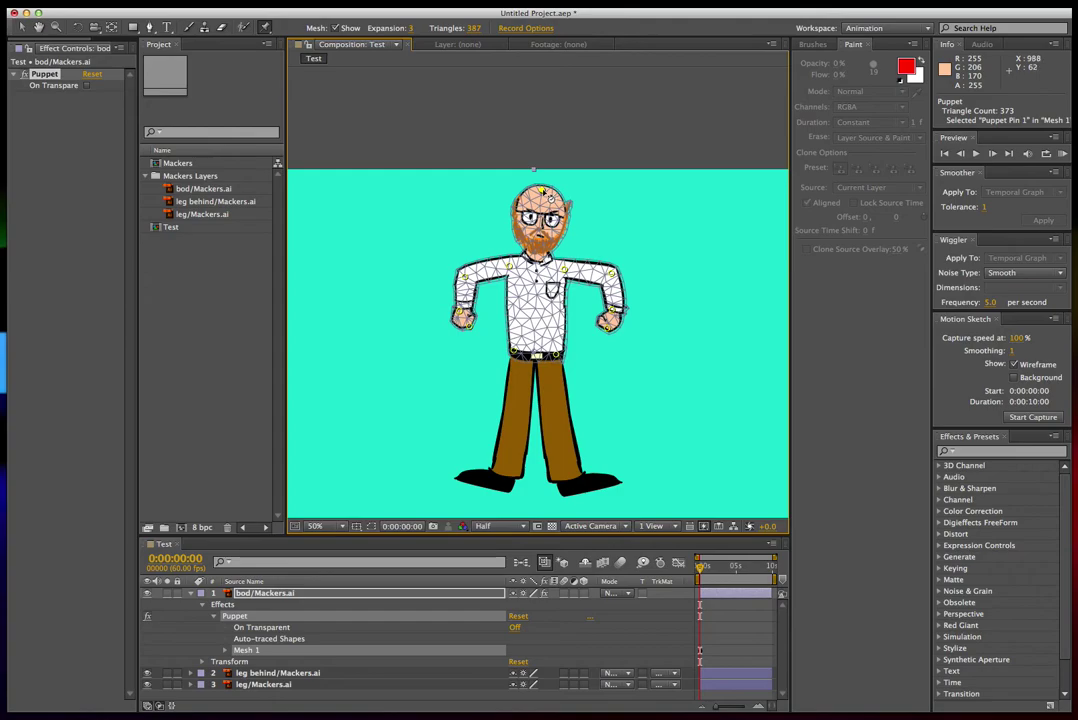
left_click_drag(543, 191, 522, 191)
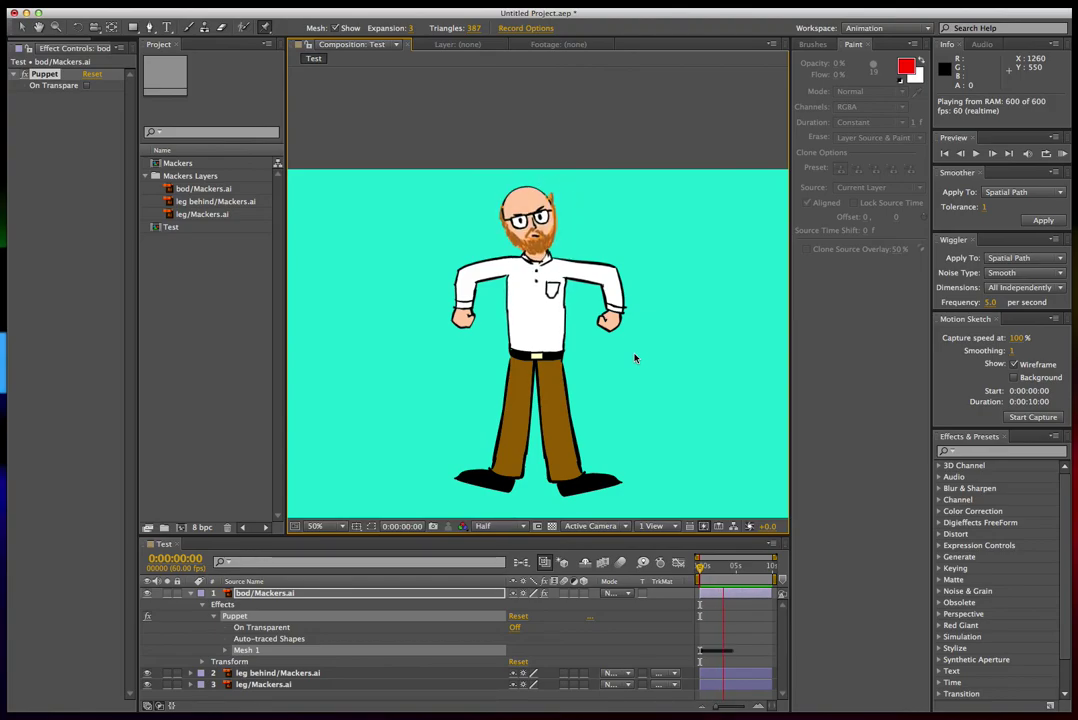
key("space")
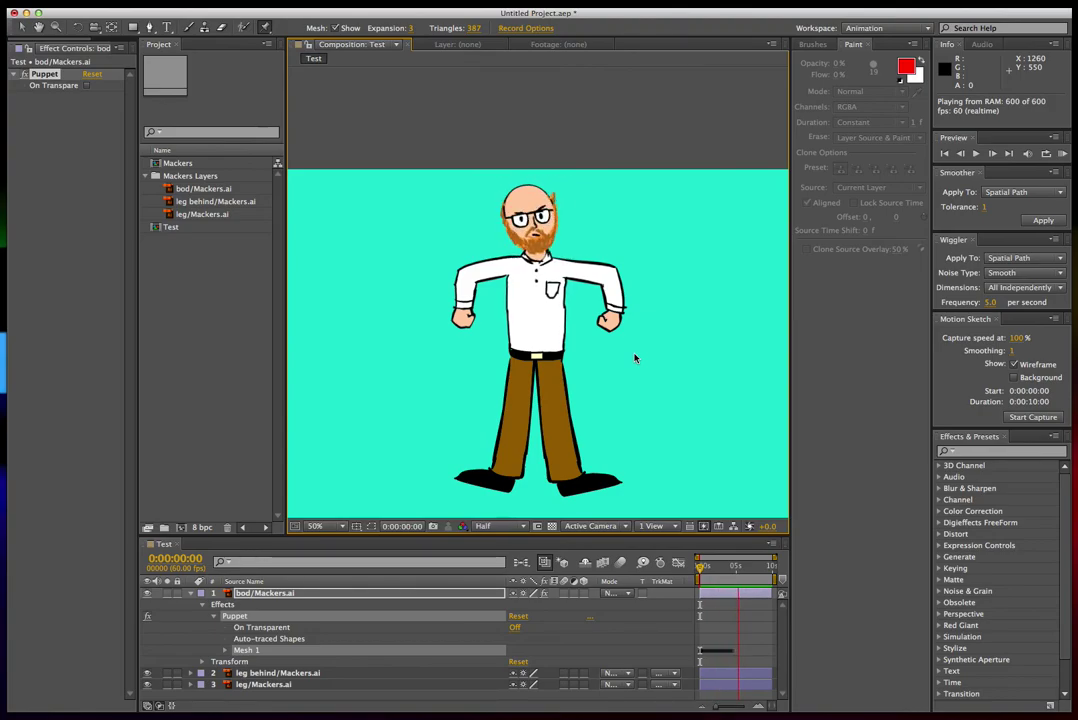